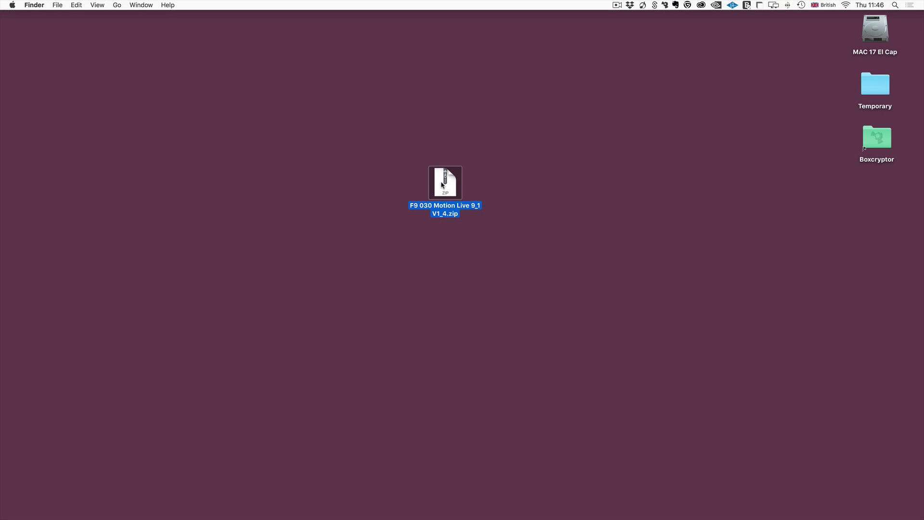
Step: Expand F9 030 Motion Live 9_1 V1_4.zip on the desktop with Archive Utility
{"action": "left_click", "coordinate": [488, 184]}
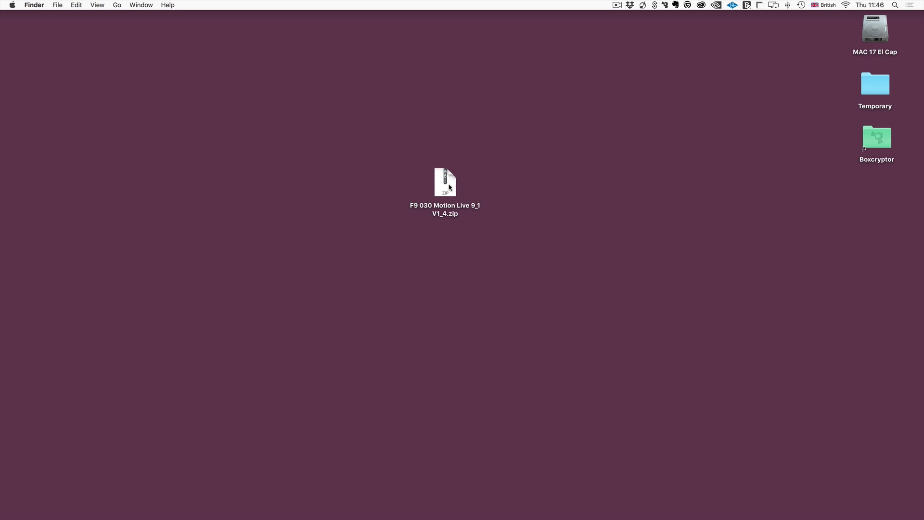
{"action": "double_click", "coordinate": [449, 186]}
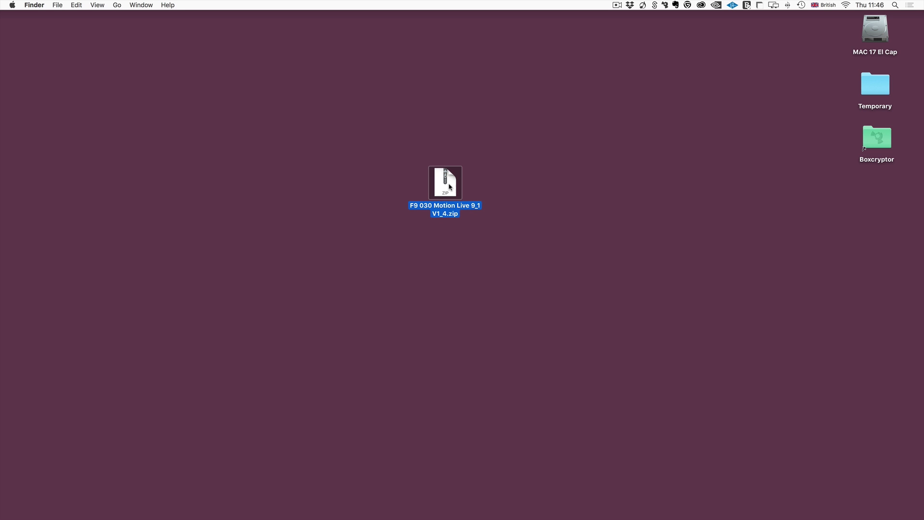
{"action": "left_click_drag", "start_coordinate": [752, 184], "coordinate": [645, 138]}
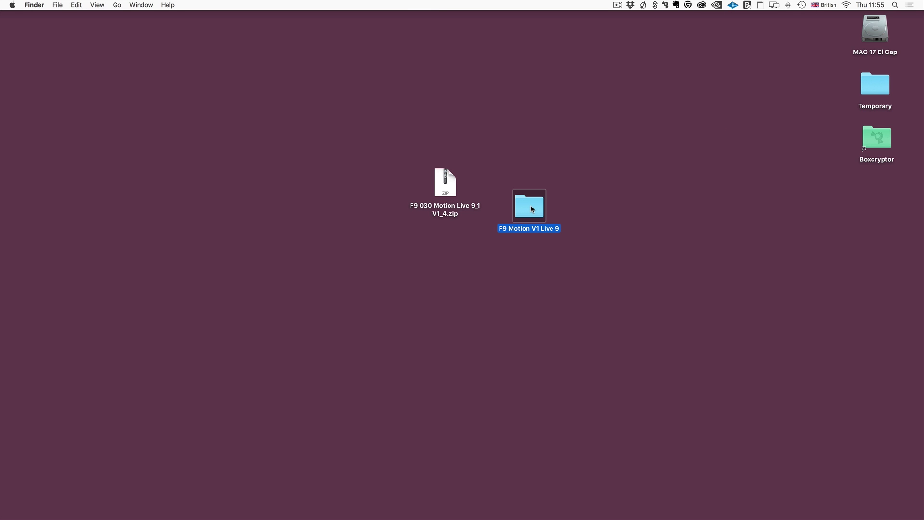
Step: Open the F9 Motion V1 Live 9 folder and look over its licence agreement and READ ME PDFs
{"action": "double_click", "coordinate": [532, 209]}
{"action": "left_click", "coordinate": [409, 127]}
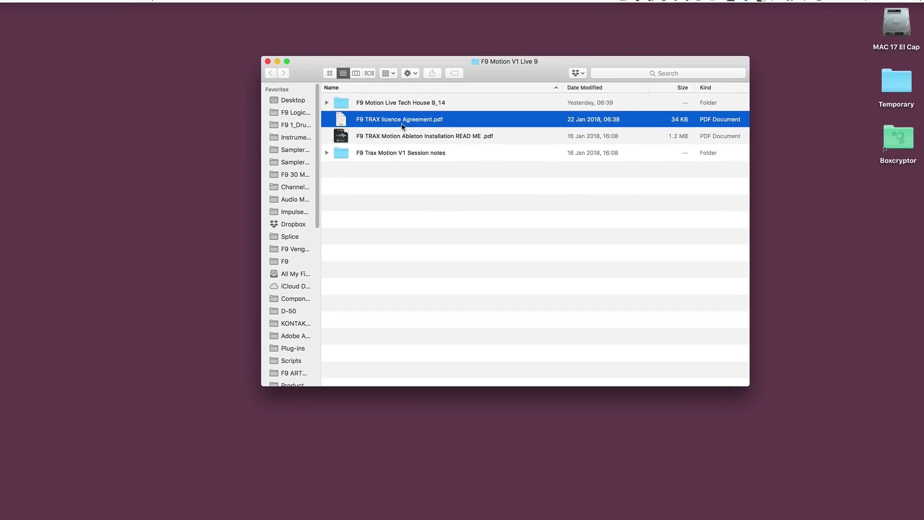
{"action": "left_click", "coordinate": [401, 137], "text": "shift"}
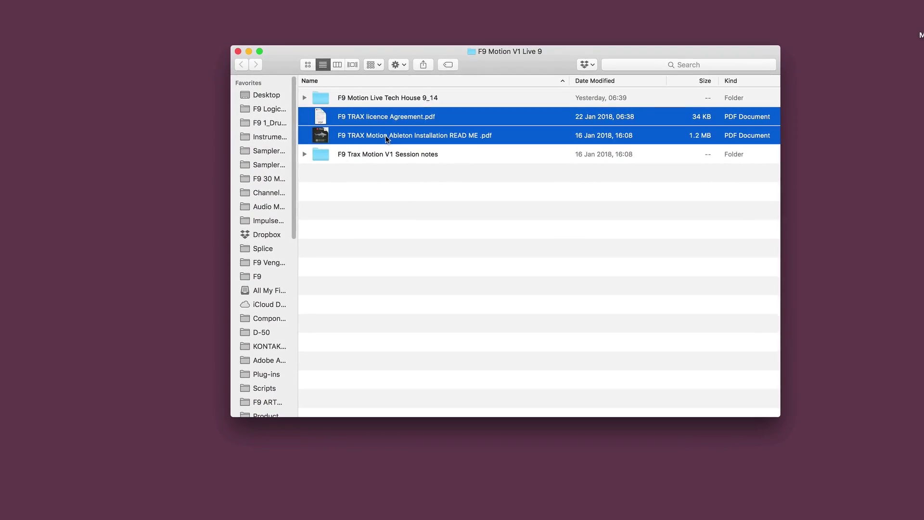
{"action": "left_click", "coordinate": [369, 174]}
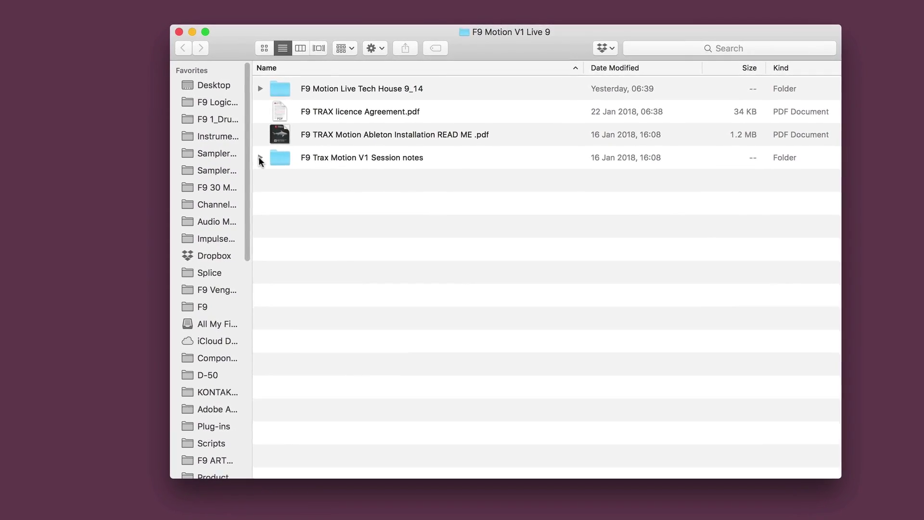
Step: Expand and collapse Session notes to view its PDFs, then select the F9 Motion Live Tech House 9_14 folder
{"action": "left_click", "coordinate": [277, 159]}
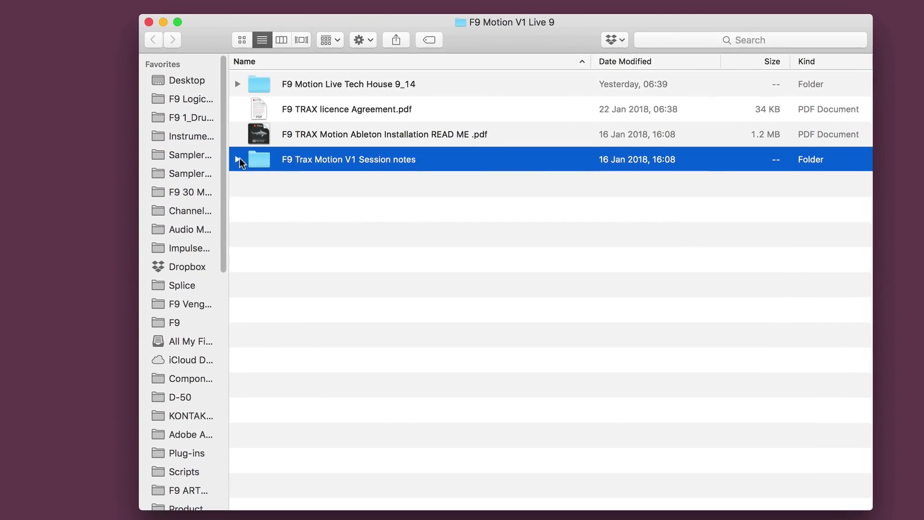
{"action": "left_click", "coordinate": [238, 160]}
{"action": "left_click", "coordinate": [486, 359]}
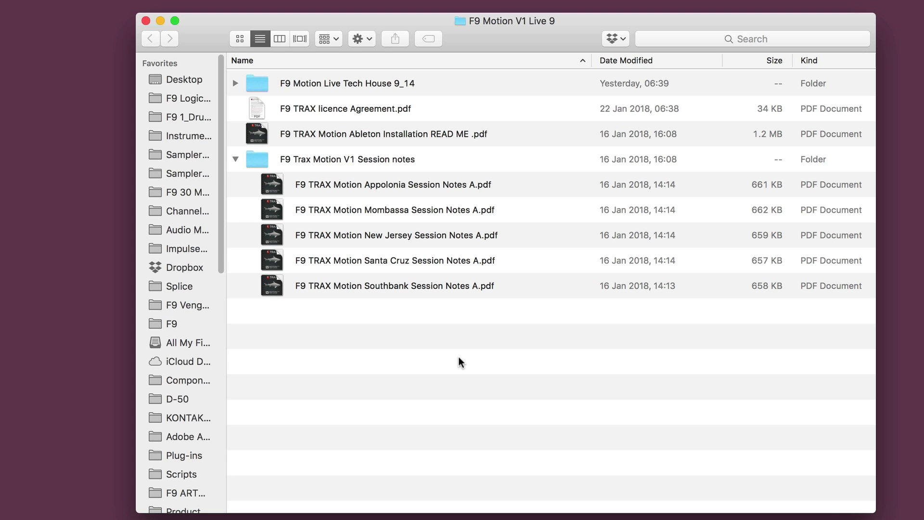
{"action": "left_click", "coordinate": [236, 159]}
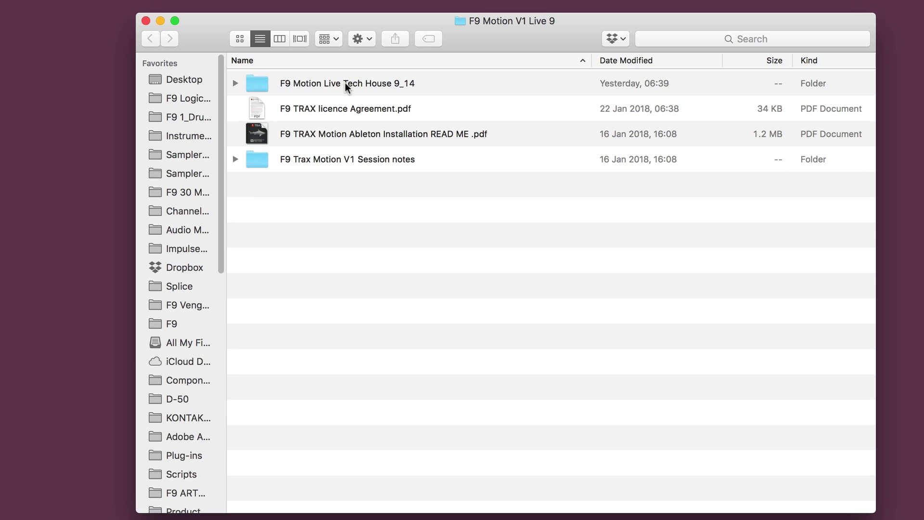
{"action": "left_click", "coordinate": [347, 86]}
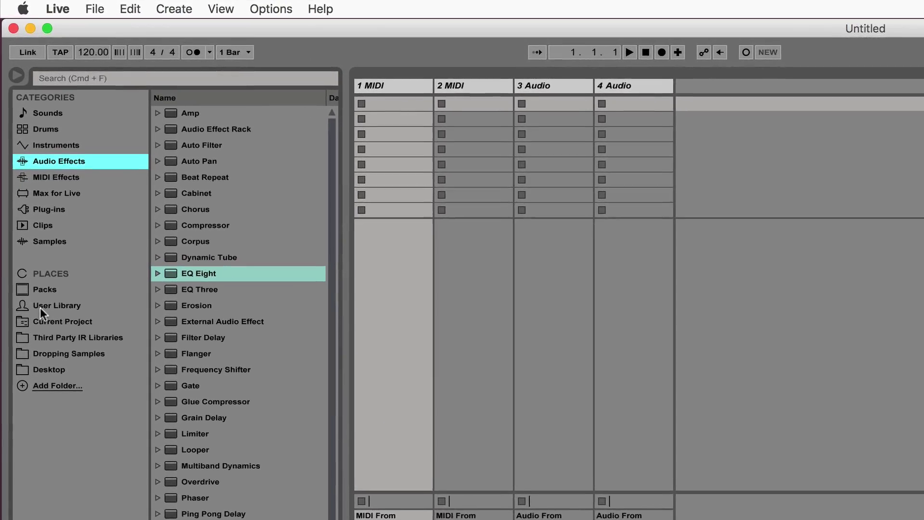
Step: Reveal the User Library's folder in Finder from Live's browser with Show in Finder
{"action": "left_click", "coordinate": [39, 276]}
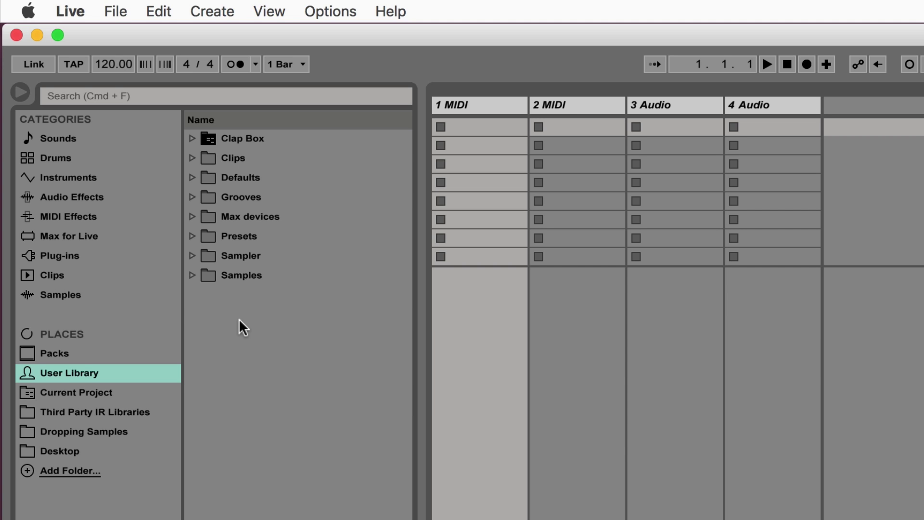
{"action": "right_click", "coordinate": [239, 320]}
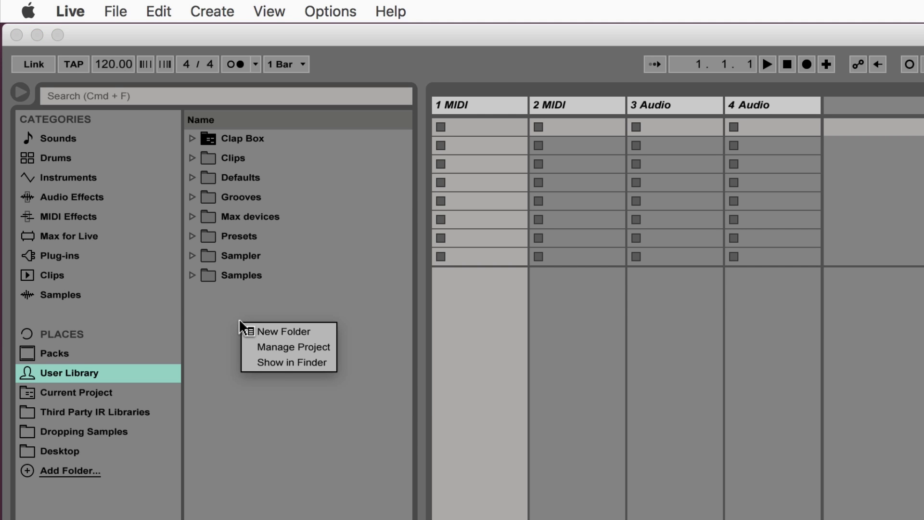
{"action": "left_click", "coordinate": [278, 362]}
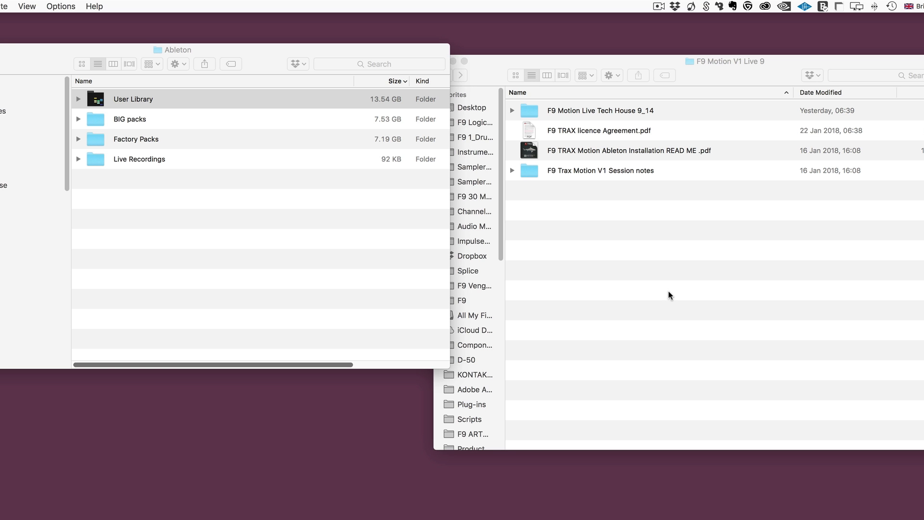
Step: Drag the F9 Motion Live Tech House 9_14 folder onto the User Library in Live
{"action": "left_click_drag", "start_coordinate": [487, 69], "coordinate": [508, 62]}
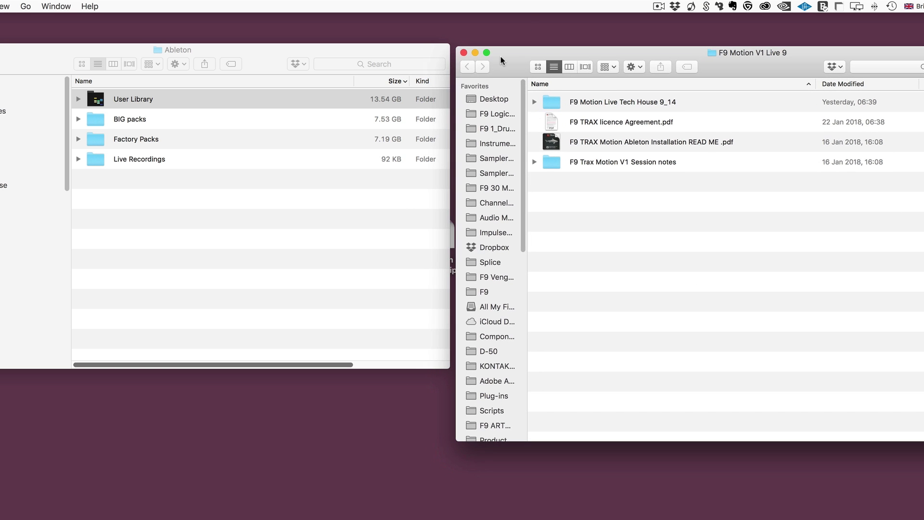
{"action": "left_click", "coordinate": [601, 109]}
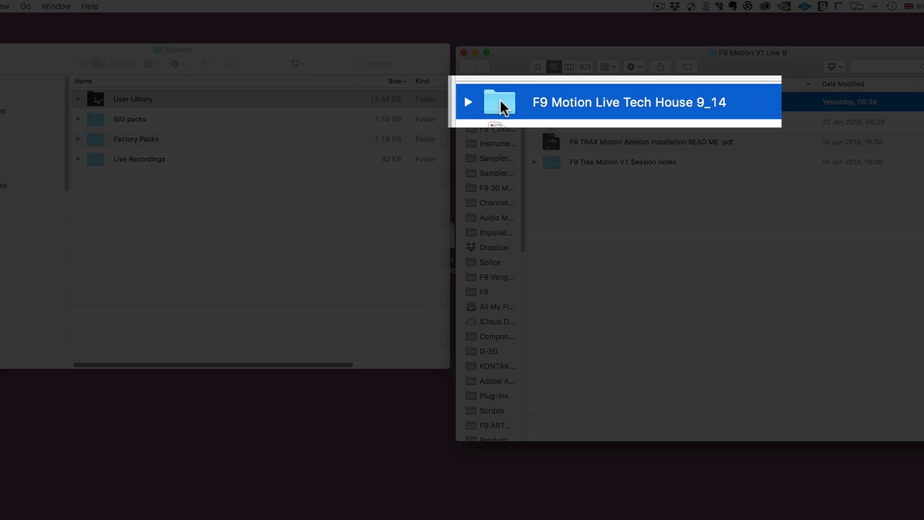
{"action": "left_click_drag", "start_coordinate": [551, 101], "coordinate": [135, 102]}
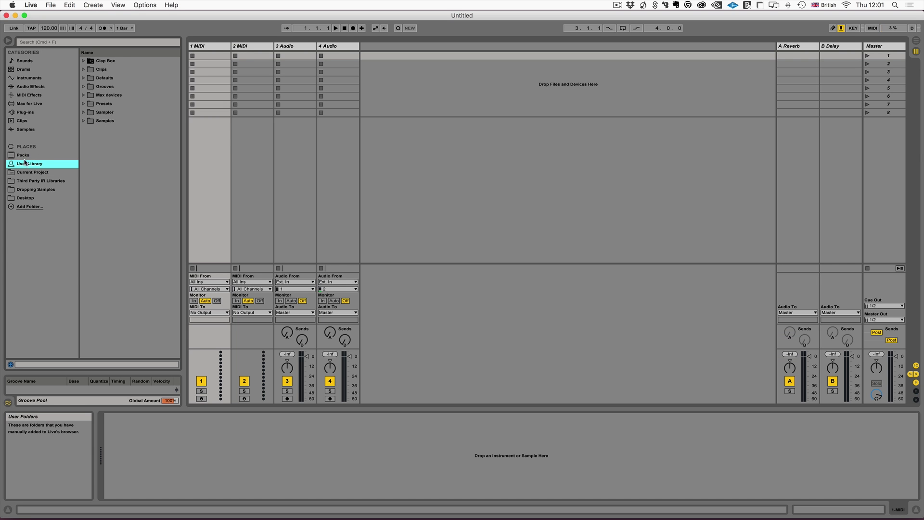
{"action": "left_click", "coordinate": [21, 172]}
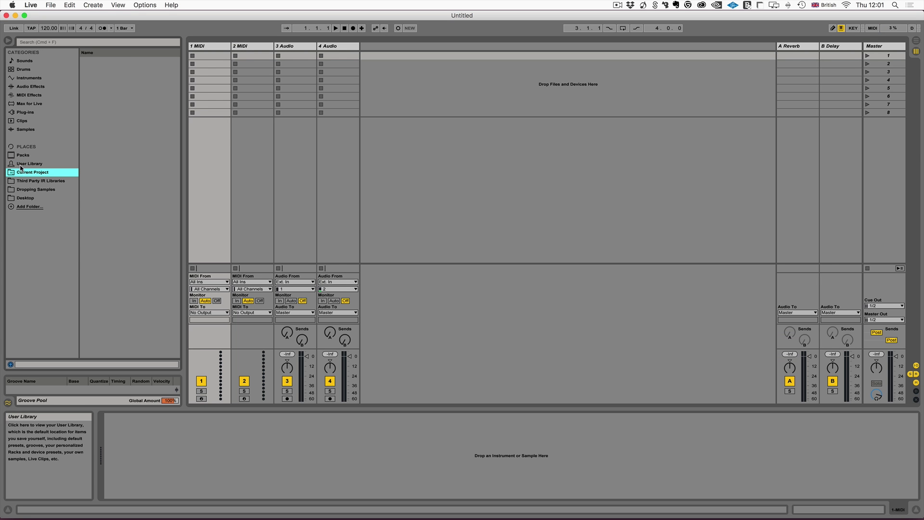
Step: Expand F9 Motion Live Tech House 9_14 in the User Library browser to confirm its contents
{"action": "left_click", "coordinate": [21, 165]}
{"action": "left_click", "coordinate": [84, 87]}
{"action": "left_click", "coordinate": [83, 87]}
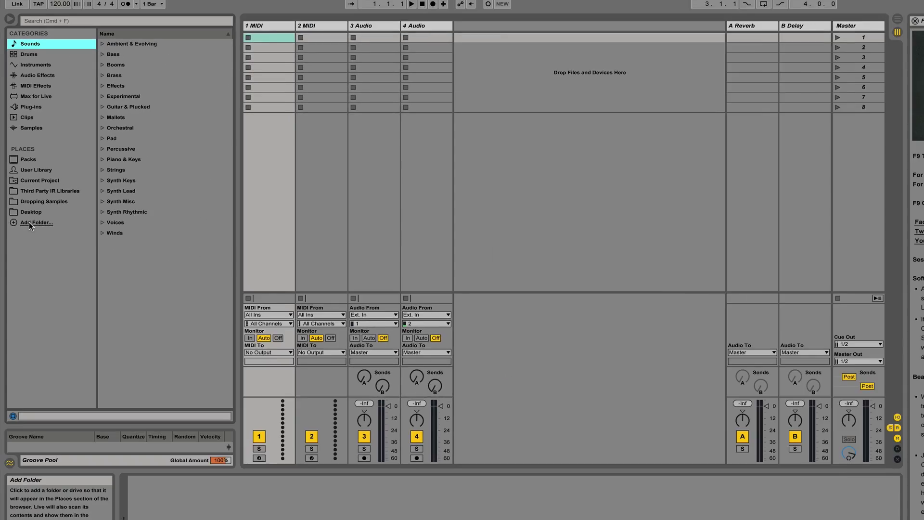
{"action": "left_click", "coordinate": [60, 264]}
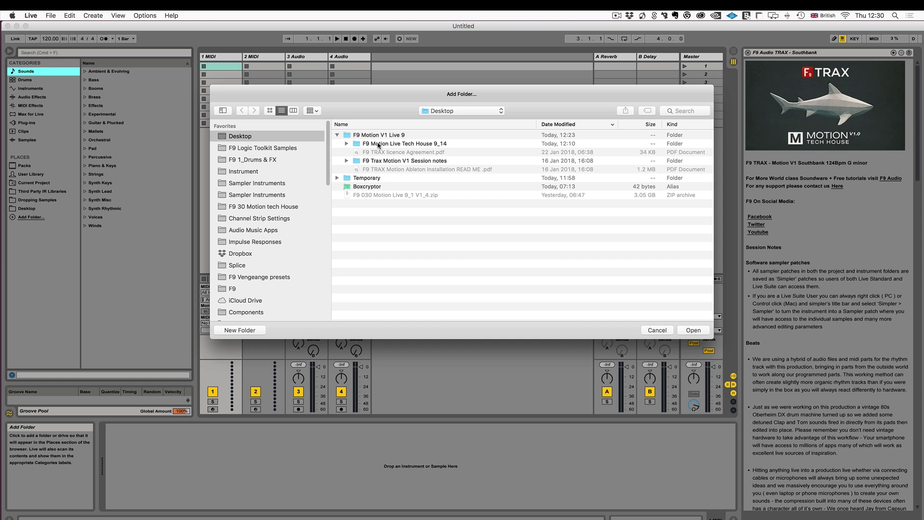
Step: Choose the F9 Motion Live Tech House 9_14 folder and add it to the browser's Places
{"action": "left_click", "coordinate": [380, 144]}
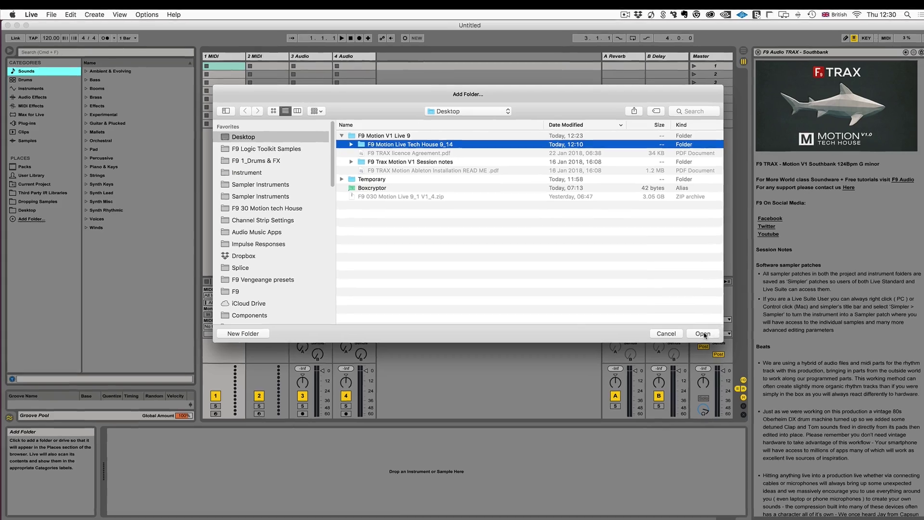
{"action": "left_click", "coordinate": [691, 330]}
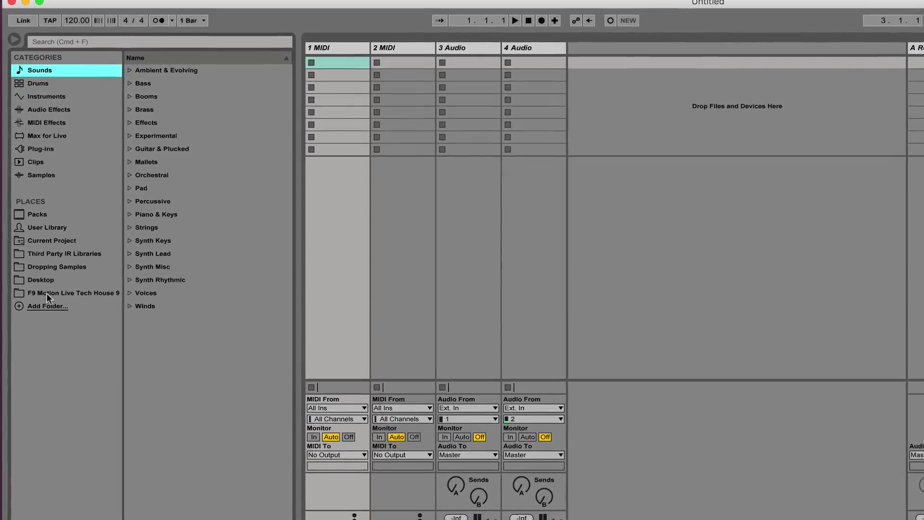
Step: Browse the pack's Live Racks folder and startup sets, then select F9 Motion 3 New Jersey.als
{"action": "left_click", "coordinate": [48, 292]}
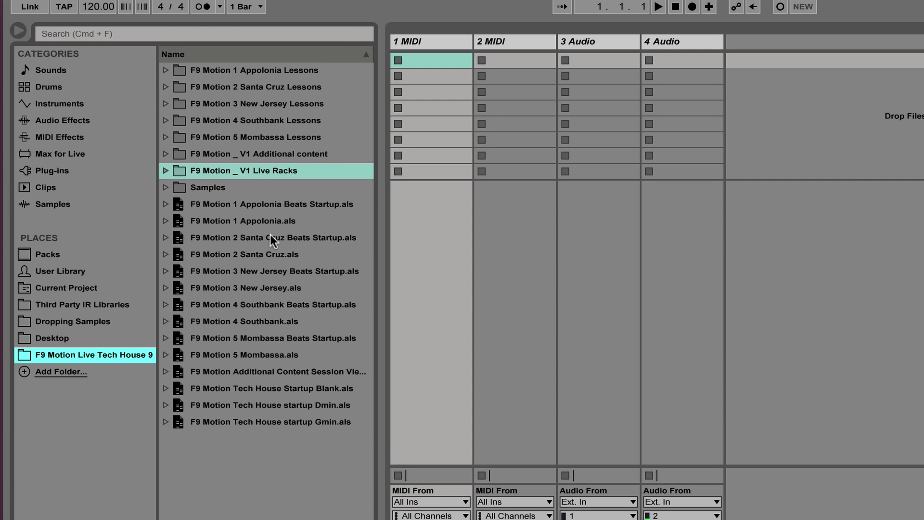
{"action": "left_click", "coordinate": [253, 165]}
{"action": "left_click", "coordinate": [258, 215]}
{"action": "left_click", "coordinate": [255, 256]}
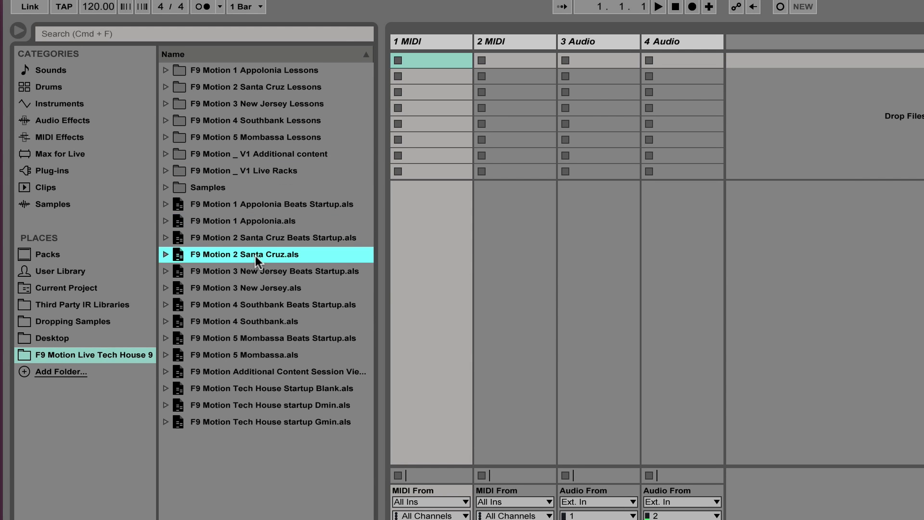
{"action": "left_click", "coordinate": [212, 304]}
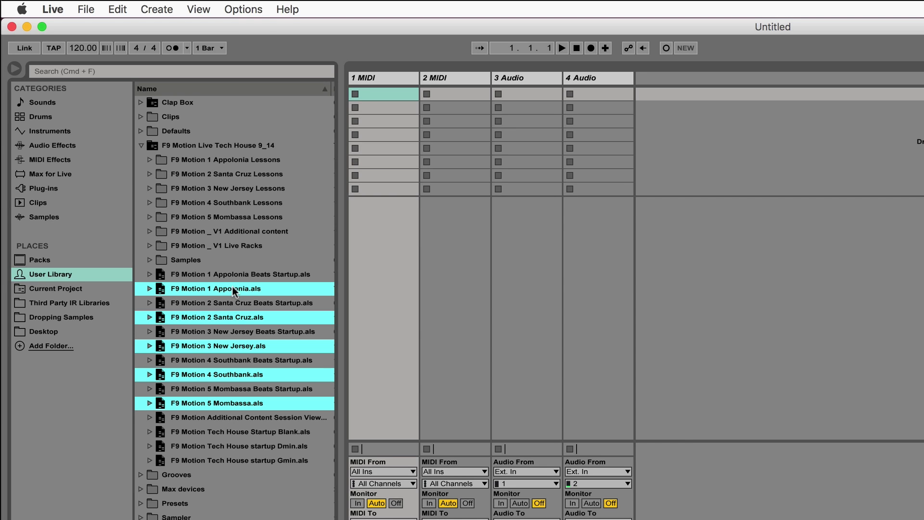
{"action": "left_click", "coordinate": [227, 346]}
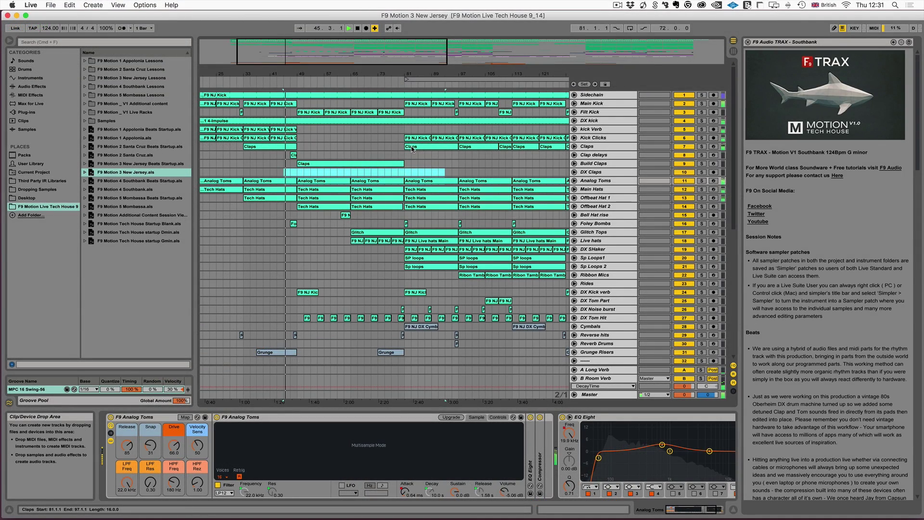
Step: Scroll through the New Jersey arrangement tracks and show the PLucks clip's notes in the MIDI Note Editor
{"action": "scroll", "coordinate": [400, 156], "scroll_direction": "down", "scroll_amount": 3}
{"action": "scroll", "coordinate": [412, 148], "scroll_direction": "down", "scroll_amount": 2}
{"action": "scroll", "coordinate": [412, 148], "scroll_direction": "down", "scroll_amount": 3}
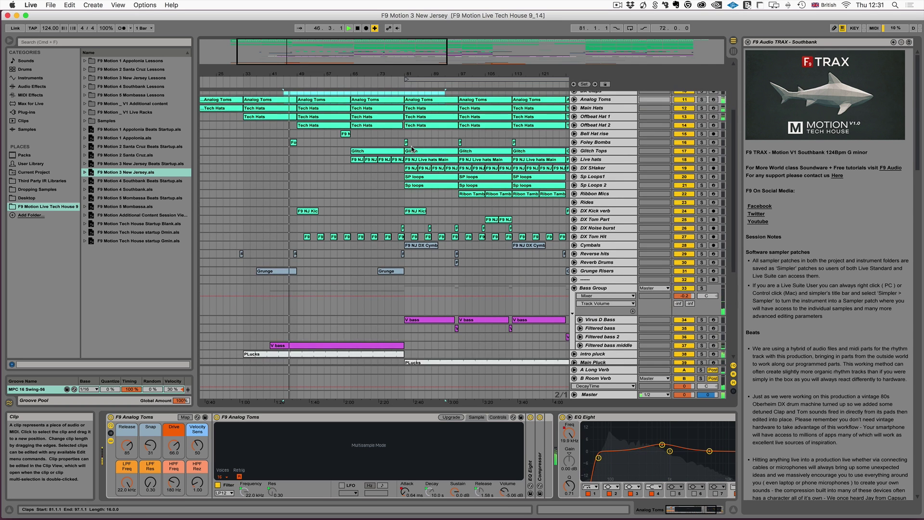
{"action": "scroll", "coordinate": [411, 149], "scroll_direction": "down", "scroll_amount": 5}
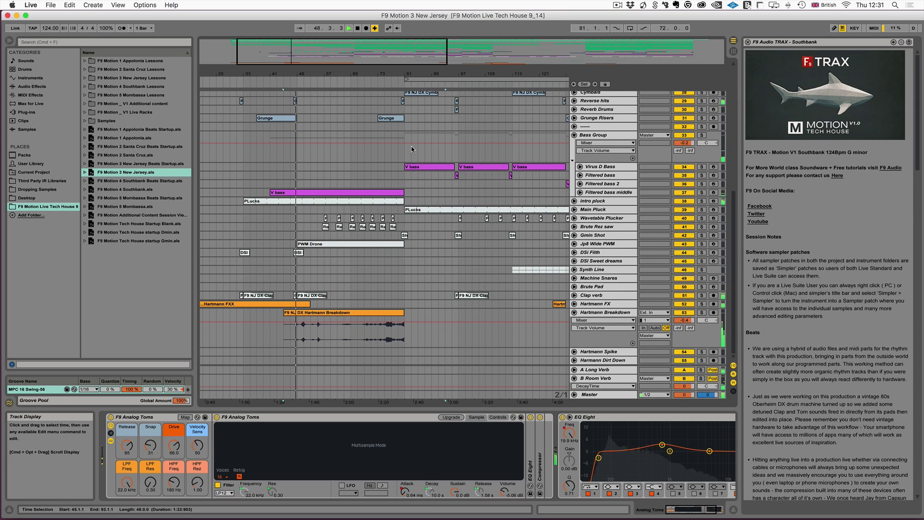
{"action": "scroll", "coordinate": [411, 149], "scroll_direction": "up", "scroll_amount": 5}
{"action": "scroll", "coordinate": [411, 148], "scroll_direction": "up", "scroll_amount": 1}
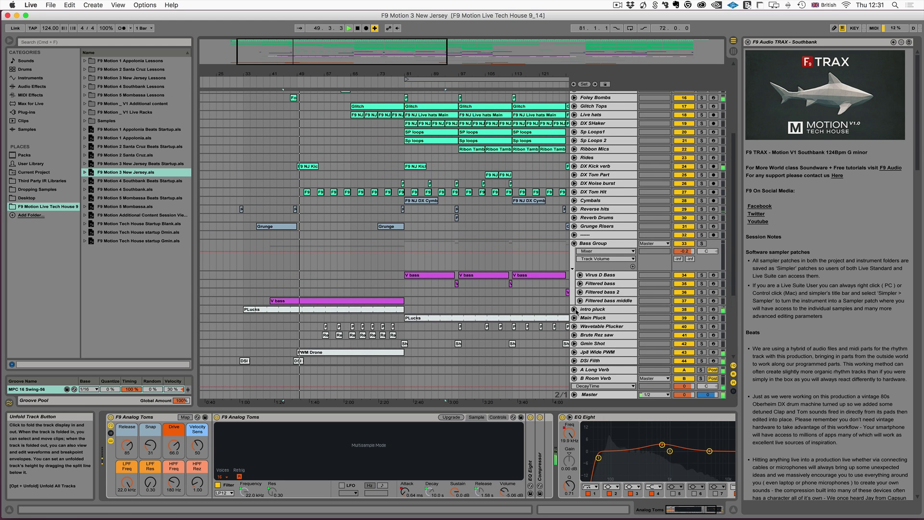
{"action": "left_click", "coordinate": [574, 309]}
{"action": "double_click", "coordinate": [392, 320]}
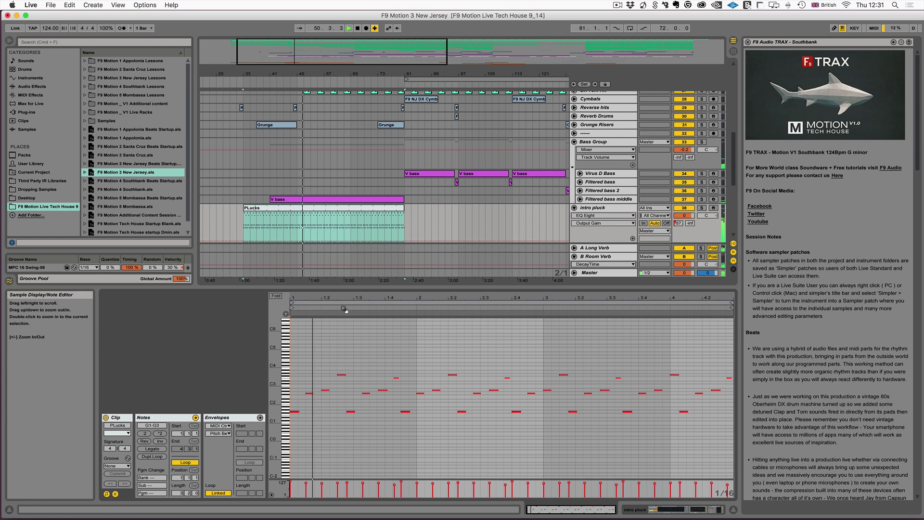
Step: View the notes of the V bass, Analog Toms and Build Claps clips, then clear the clip selection
{"action": "scroll", "coordinate": [363, 192], "scroll_direction": "up", "scroll_amount": 2}
{"action": "left_click", "coordinate": [356, 215]}
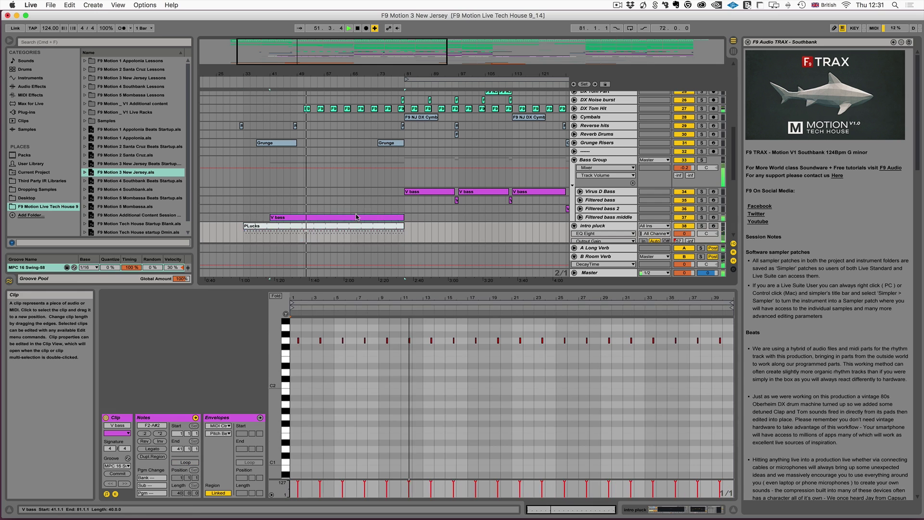
{"action": "scroll", "coordinate": [357, 194], "scroll_direction": "up", "scroll_amount": 15}
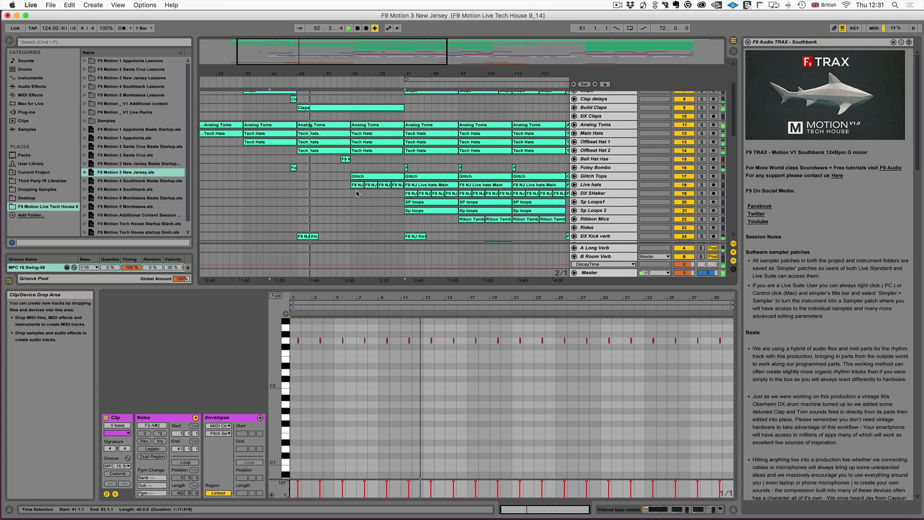
{"action": "scroll", "coordinate": [356, 194], "scroll_direction": "up", "scroll_amount": 1}
{"action": "left_click", "coordinate": [340, 134]}
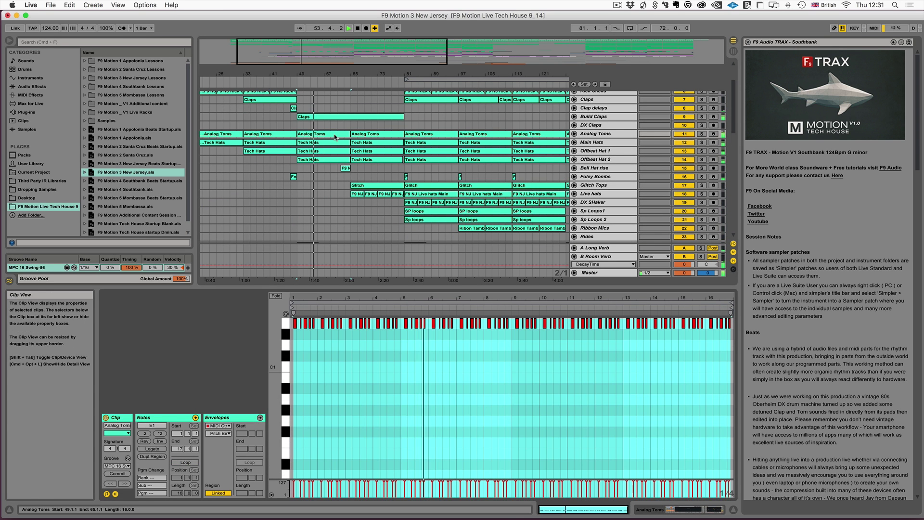
{"action": "left_click", "coordinate": [340, 117]}
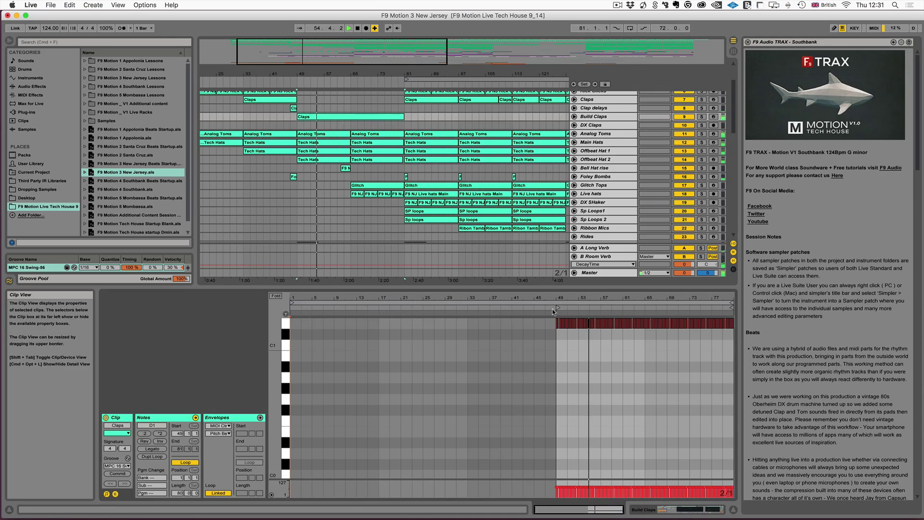
{"action": "left_click", "coordinate": [452, 125]}
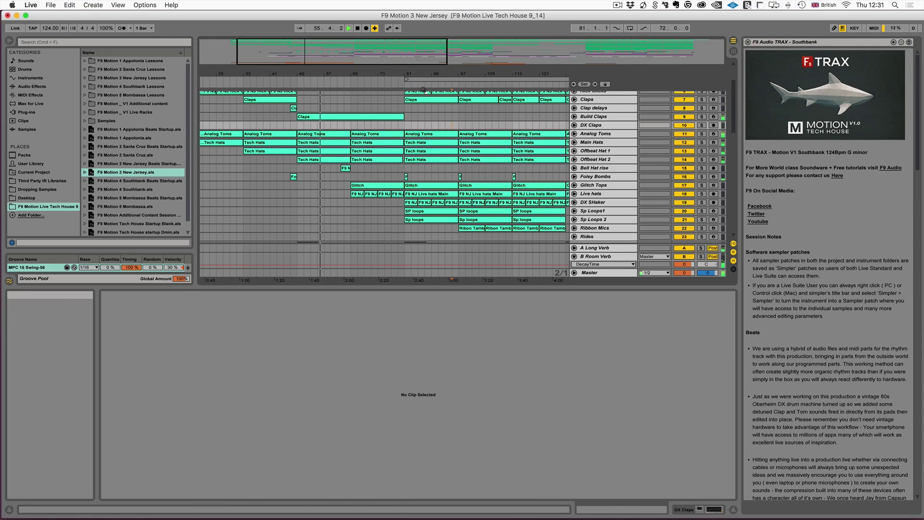
{"action": "scroll", "coordinate": [409, 103], "scroll_direction": "up", "scroll_amount": 5}
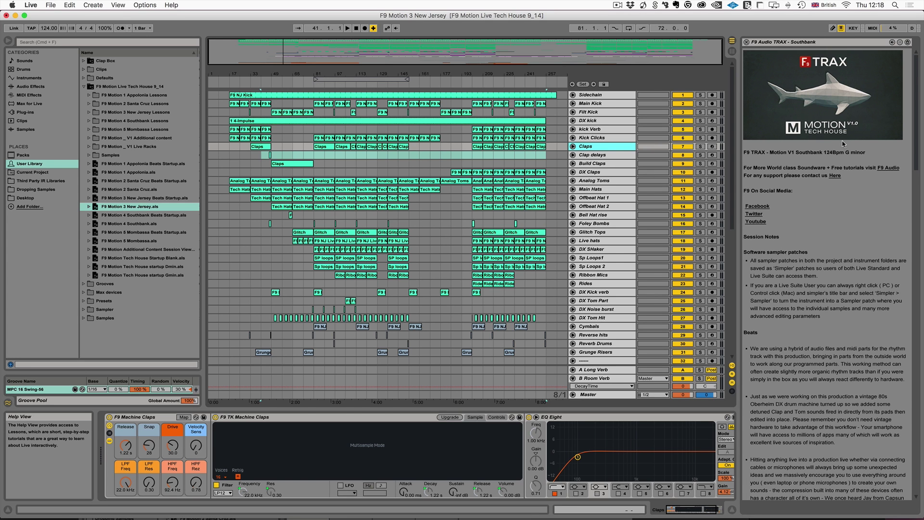
Step: Scroll through the pack's session notes in the info text panel
{"action": "scroll", "coordinate": [842, 143], "scroll_direction": "down", "scroll_amount": 15}
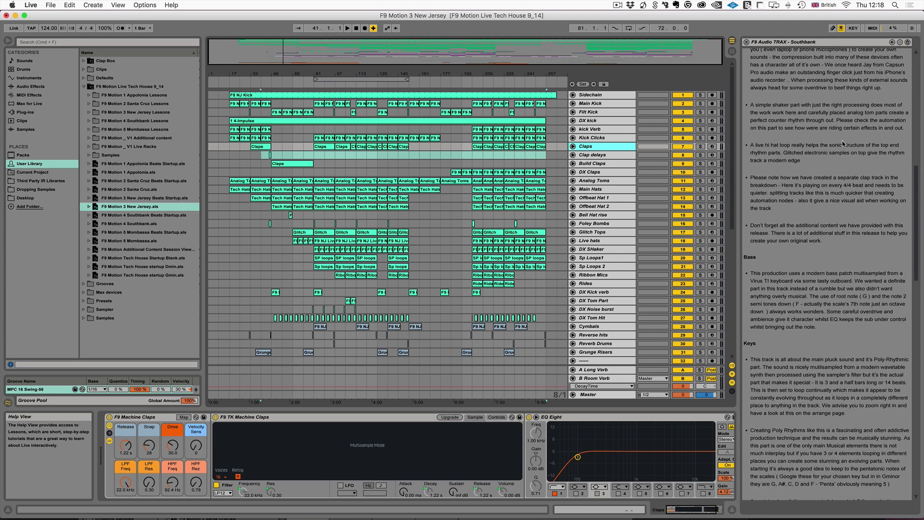
{"action": "scroll", "coordinate": [842, 143], "scroll_direction": "down", "scroll_amount": 15}
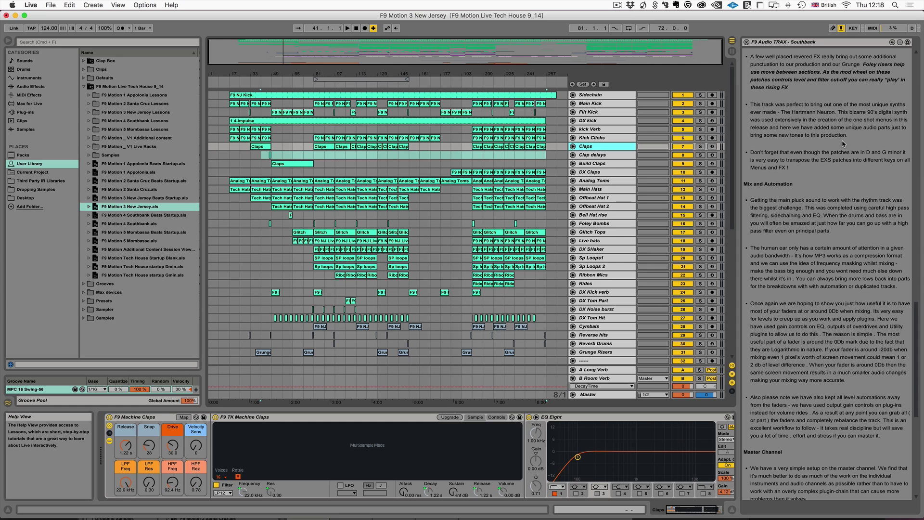
{"action": "scroll", "coordinate": [842, 143], "scroll_direction": "up", "scroll_amount": 20}
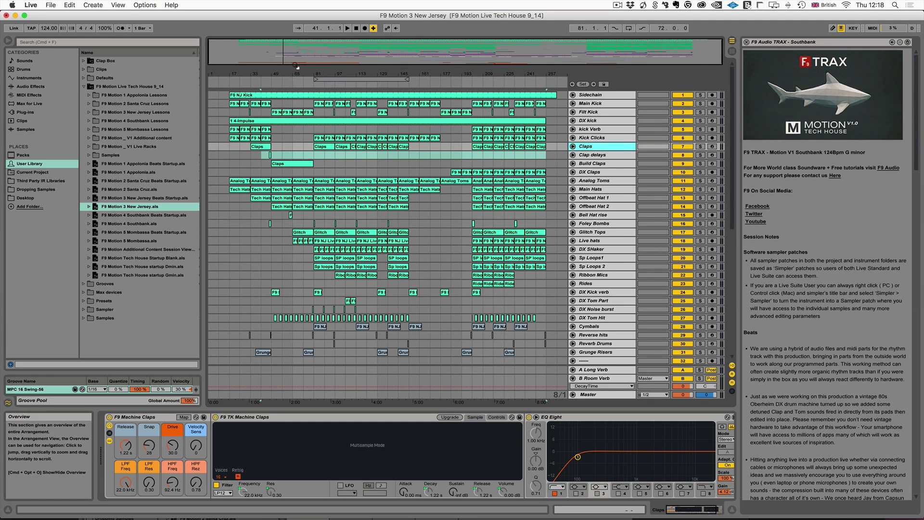
Step: Zoom into the arrangement and move from Analog Toms to the Main Hats track's device chain
{"action": "left_click_drag", "start_coordinate": [270, 49], "coordinate": [271, 61]}
{"action": "left_click", "coordinate": [595, 181]}
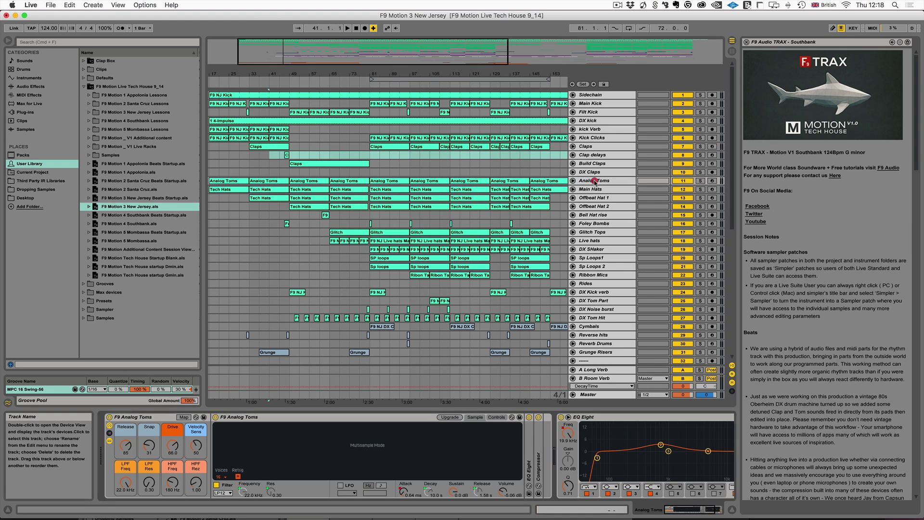
{"action": "key", "text": "Down"}
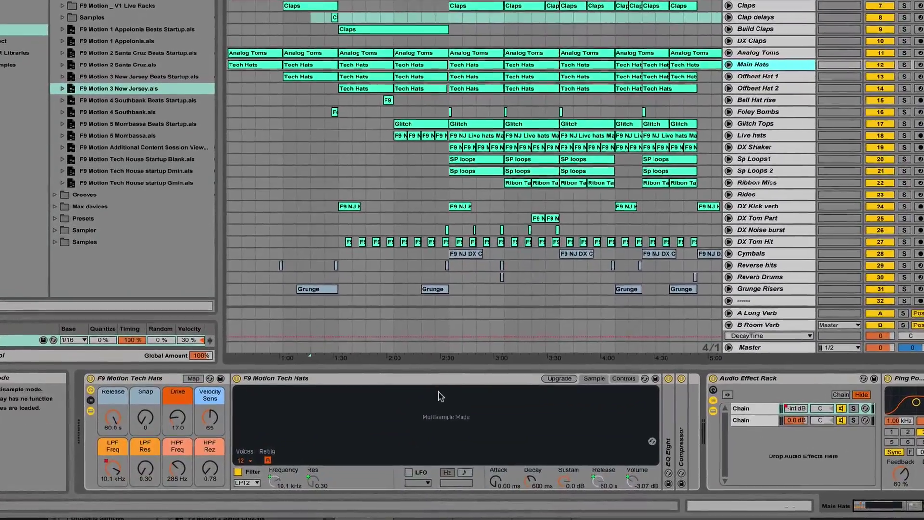
Step: Upgrade the F9 Motion Tech Hats Simpler's filter while keeping the Clean circuit type
{"action": "left_click", "coordinate": [422, 393]}
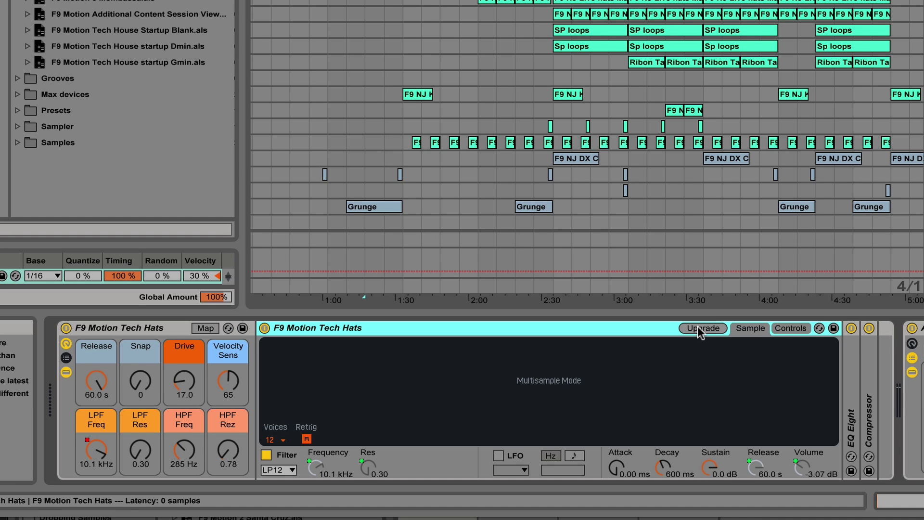
{"action": "left_click", "coordinate": [695, 332]}
{"action": "left_click", "coordinate": [307, 470]}
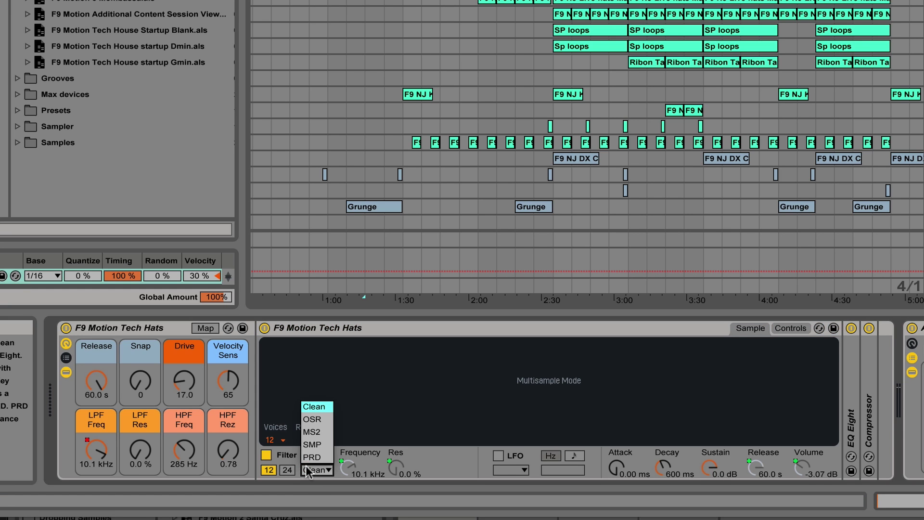
{"action": "left_click", "coordinate": [412, 461]}
{"action": "left_click", "coordinate": [465, 330]}
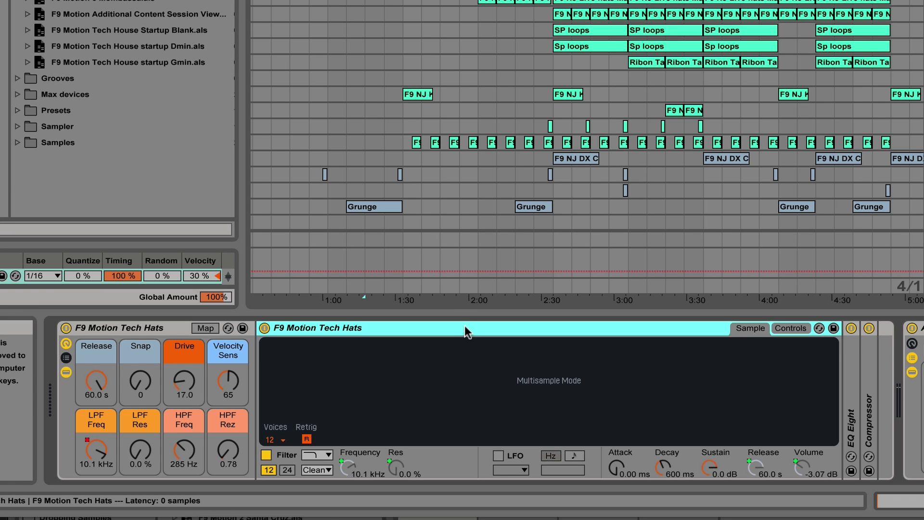
Step: Convert the Tech Hats Simpler into a Sampler and look along the device chain
{"action": "right_click", "coordinate": [466, 332]}
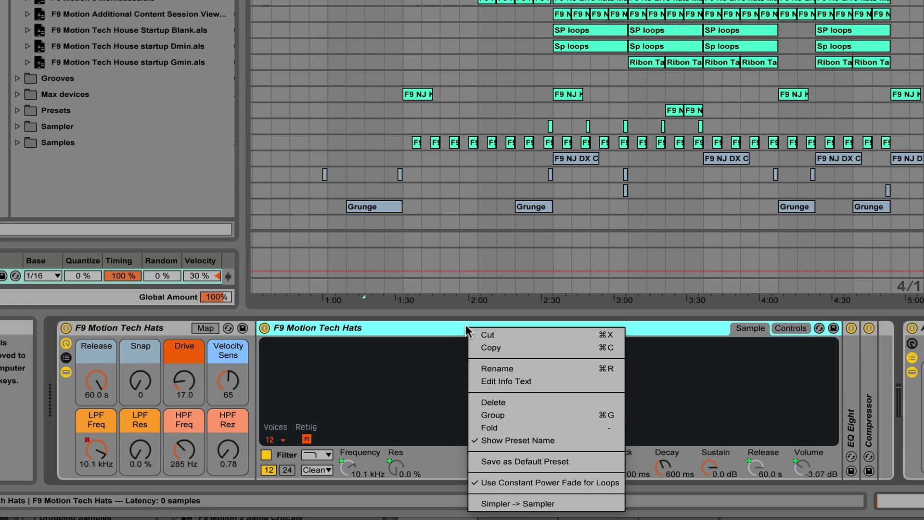
{"action": "left_click", "coordinate": [542, 504]}
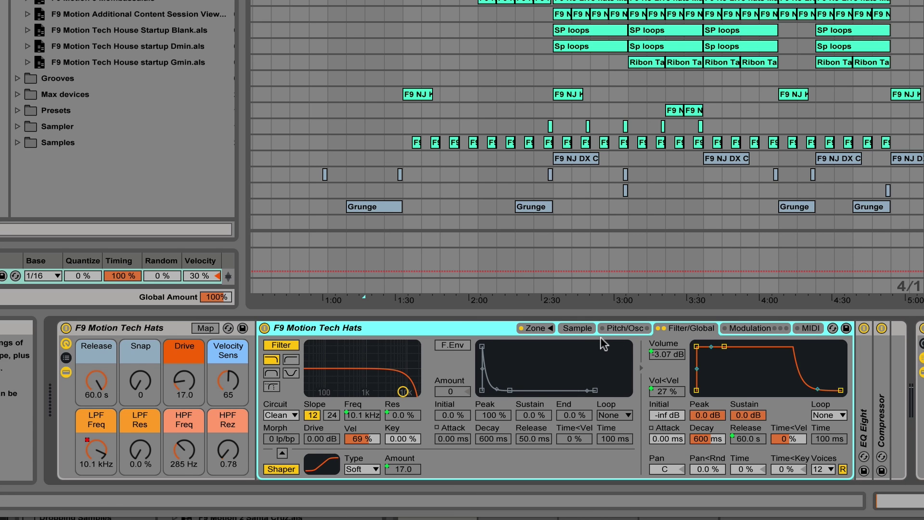
{"action": "scroll", "coordinate": [643, 347], "scroll_direction": "right", "scroll_amount": 3}
{"action": "scroll", "coordinate": [643, 348], "scroll_direction": "left", "scroll_amount": 3}
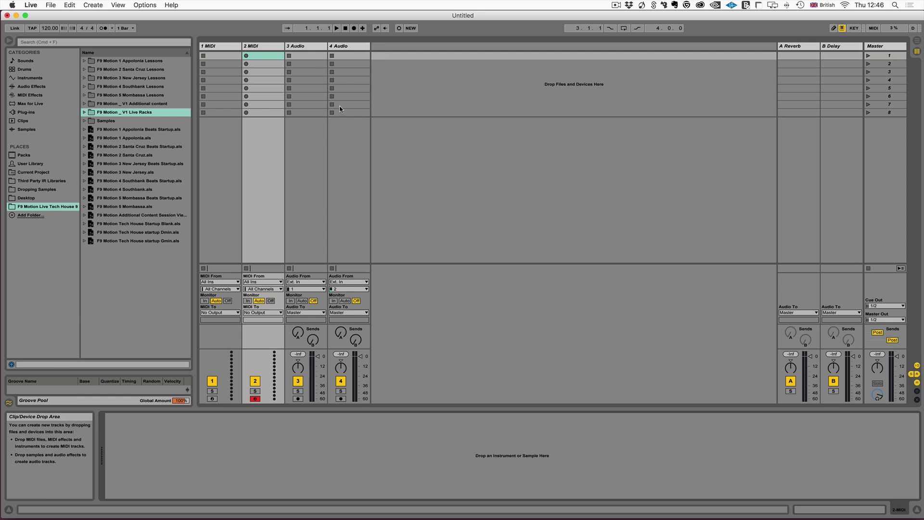
Step: Browse V1 Live Racks > Analog Basses and load F9 Short Fry Bass onto MIDI track 1
{"action": "left_click", "coordinate": [222, 46]}
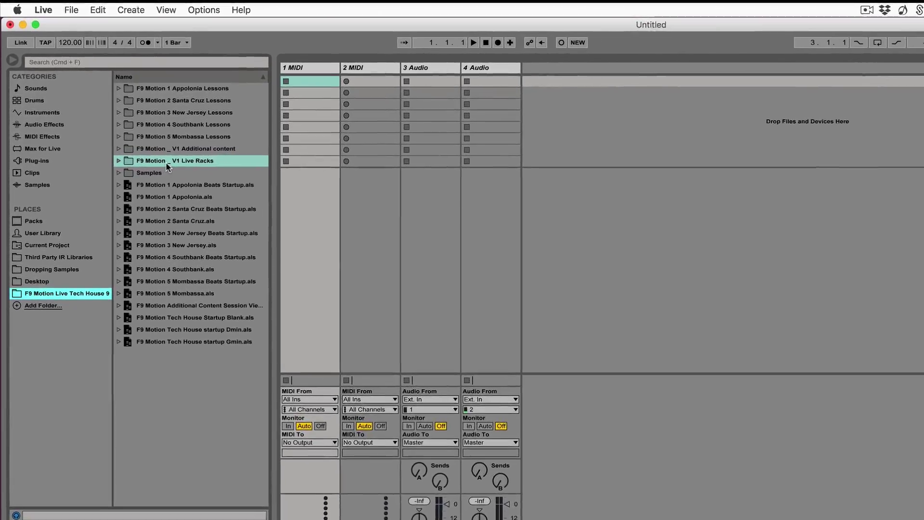
{"action": "left_click", "coordinate": [135, 153]}
{"action": "left_click", "coordinate": [137, 187]}
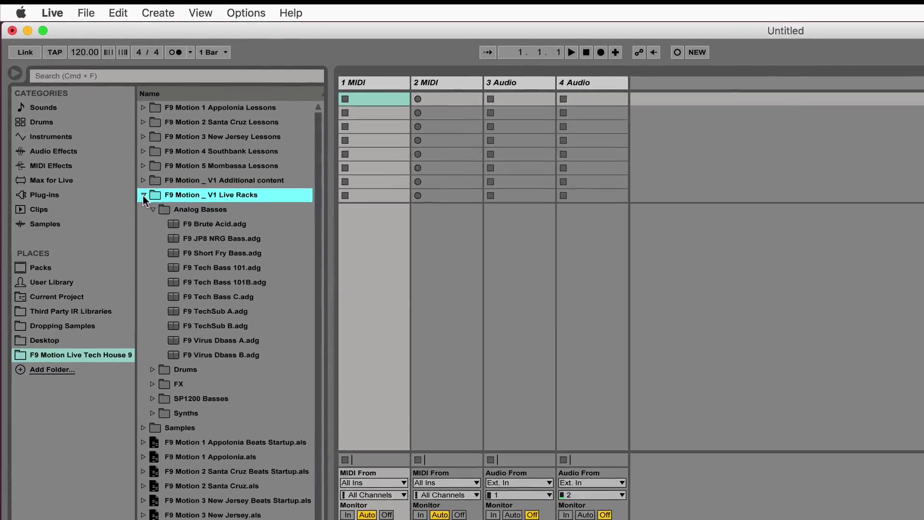
{"action": "left_click", "coordinate": [145, 201]}
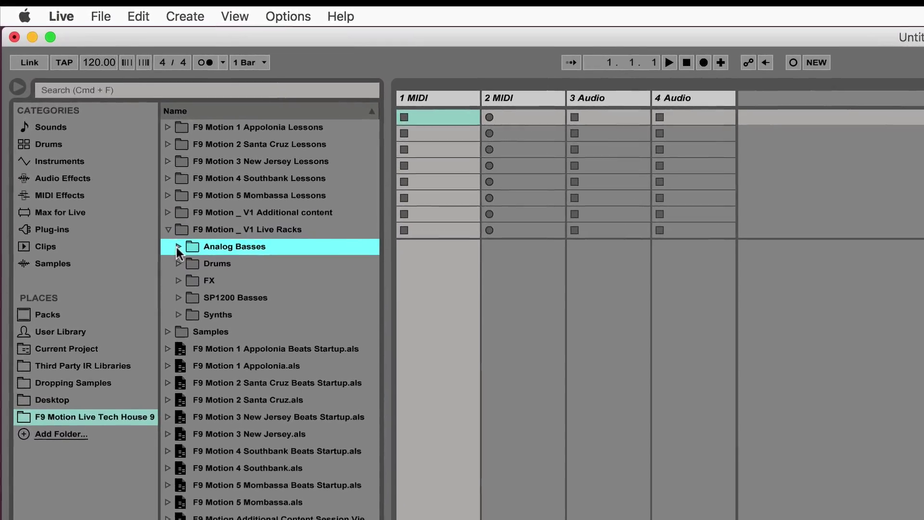
{"action": "left_click", "coordinate": [171, 237]}
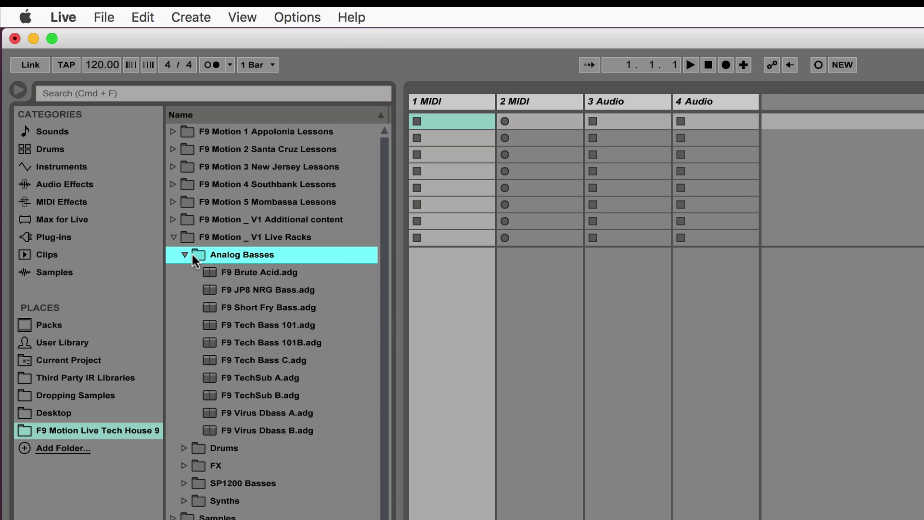
{"action": "left_click", "coordinate": [184, 256]}
{"action": "left_click", "coordinate": [184, 255]}
{"action": "left_click", "coordinate": [238, 275]}
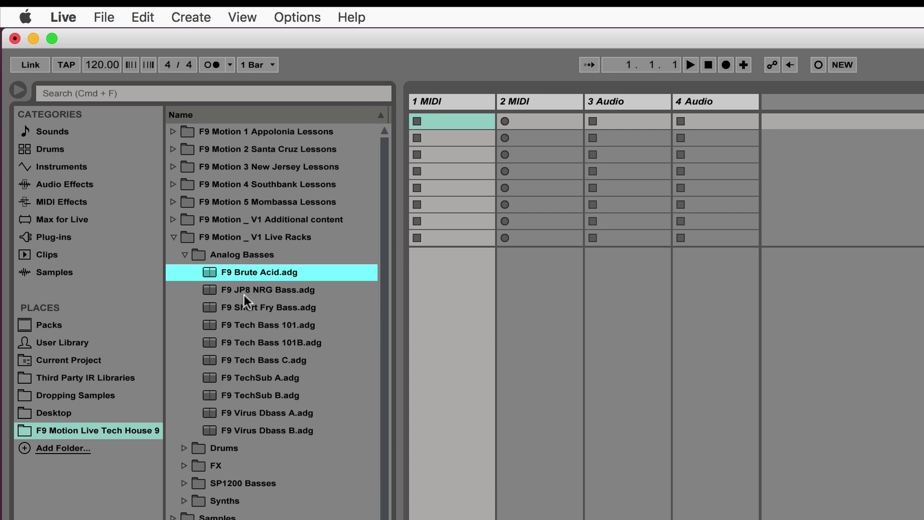
{"action": "left_click", "coordinate": [251, 307]}
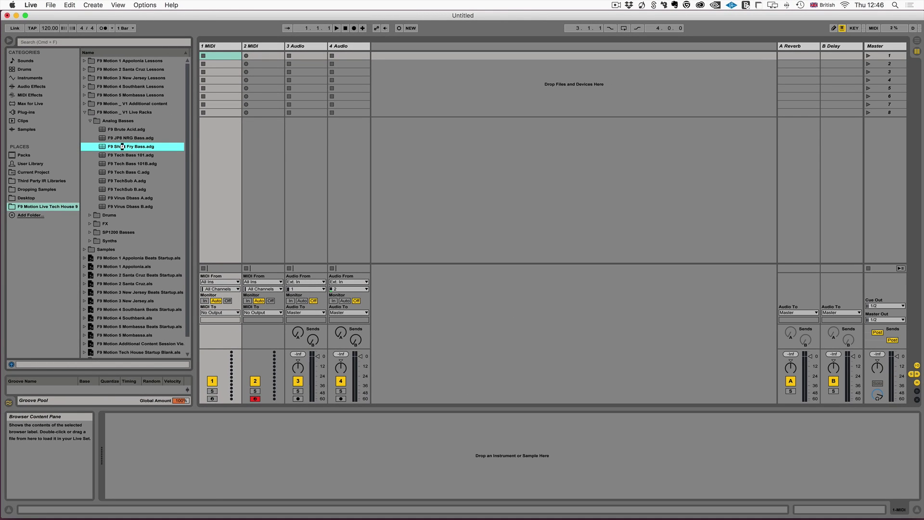
{"action": "double_click", "coordinate": [122, 146]}
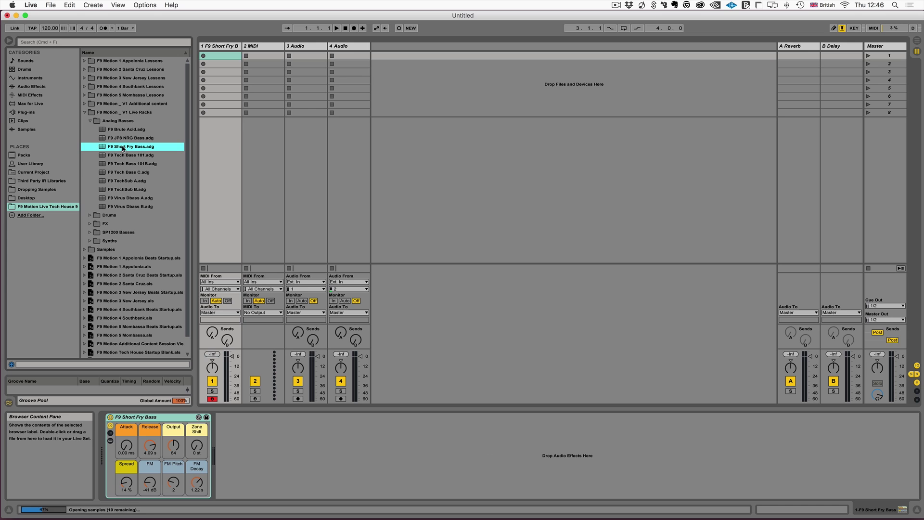
Step: Load F9 Tech Bass 101, F9 SP12 Tech Bass G and F9 Machine Snares onto track 2
{"action": "left_click_drag", "start_coordinate": [119, 157], "coordinate": [265, 58]}
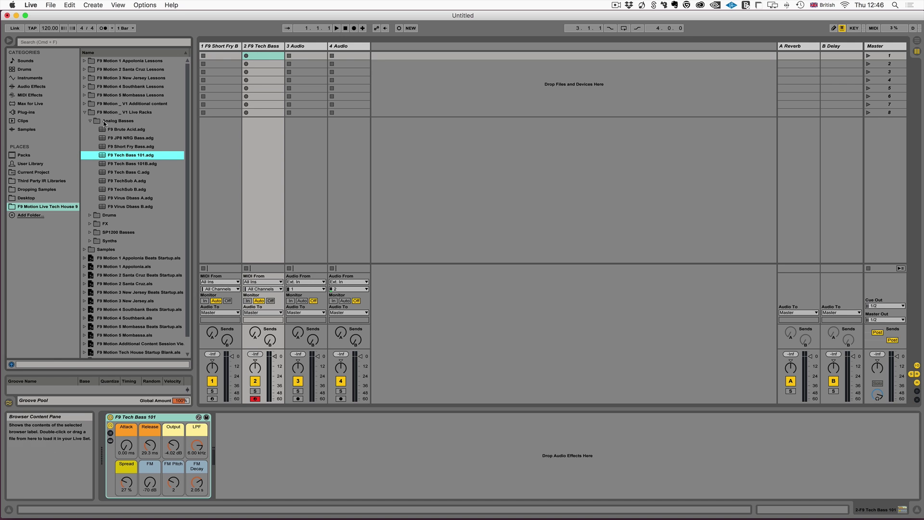
{"action": "left_click", "coordinate": [89, 120]}
{"action": "left_click", "coordinate": [89, 147]}
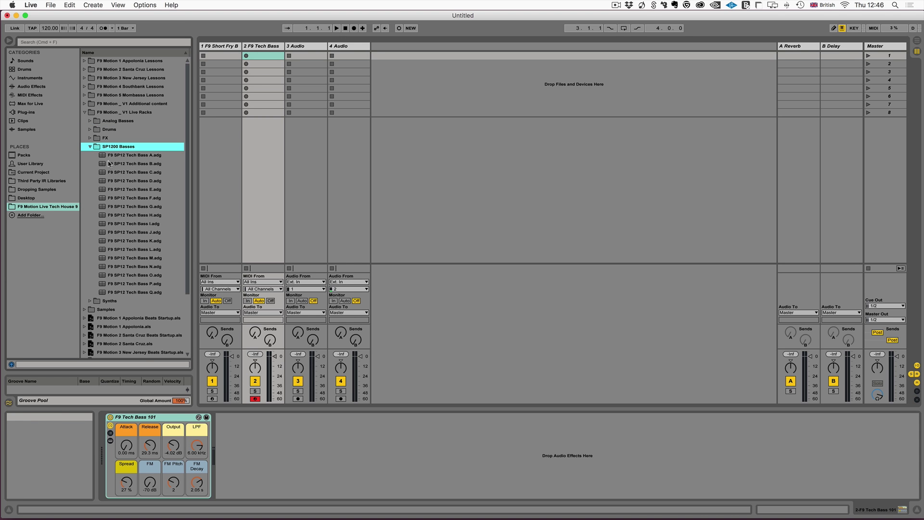
{"action": "double_click", "coordinate": [146, 208]}
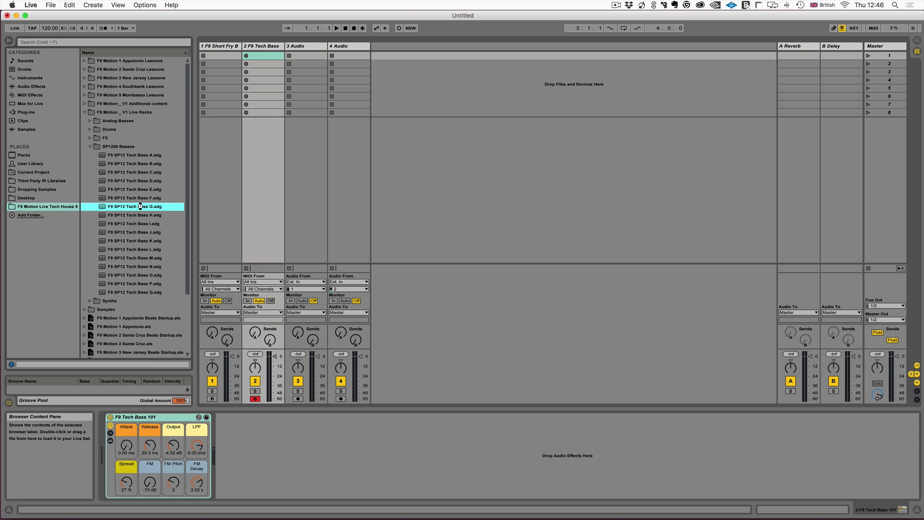
{"action": "left_click", "coordinate": [89, 128]}
{"action": "double_click", "coordinate": [155, 76]}
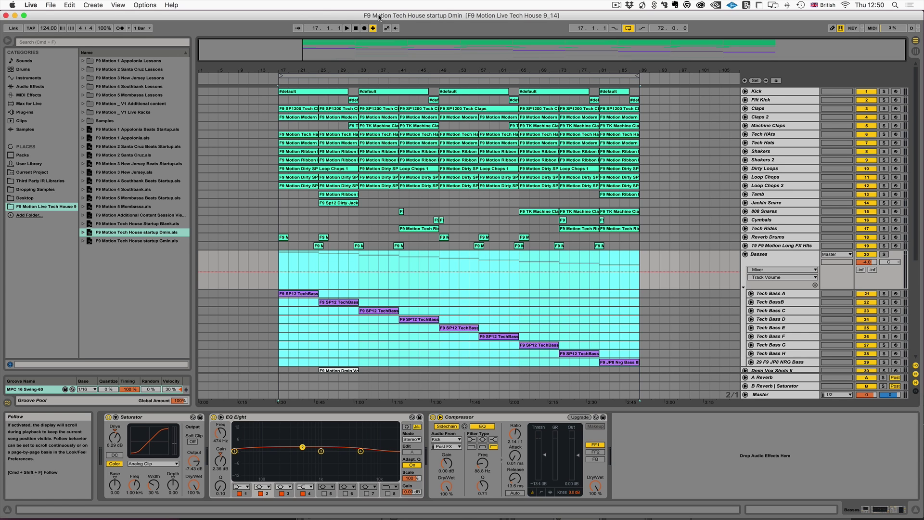
Step: Look through the Dmin set, then load the Tech House Startup Blank set
{"action": "scroll", "coordinate": [638, 257], "scroll_direction": "down", "scroll_amount": 3}
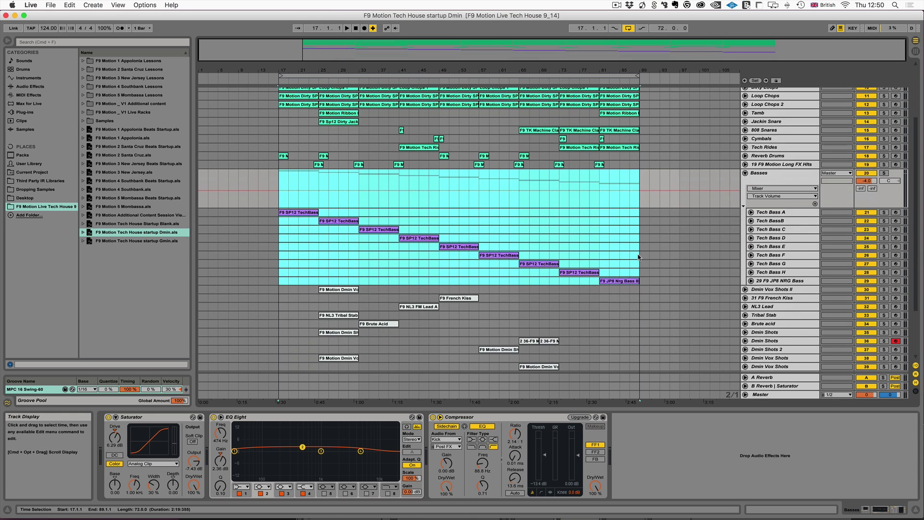
{"action": "scroll", "coordinate": [638, 258], "scroll_direction": "down", "scroll_amount": 3}
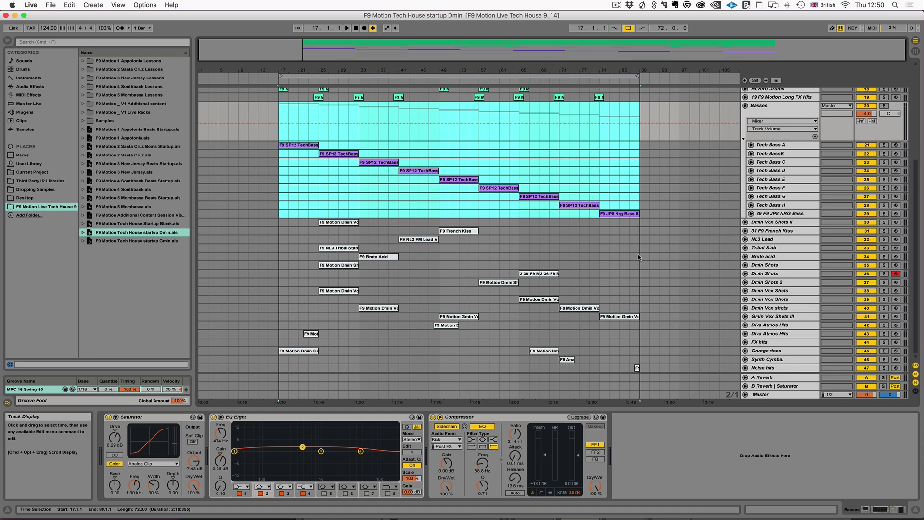
{"action": "scroll", "coordinate": [610, 252], "scroll_direction": "up", "scroll_amount": 2}
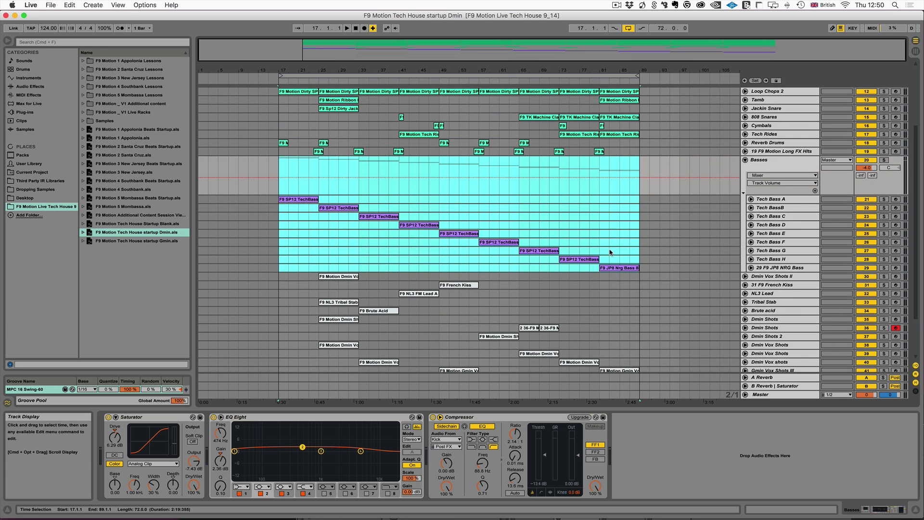
{"action": "scroll", "coordinate": [611, 249], "scroll_direction": "up", "scroll_amount": 4}
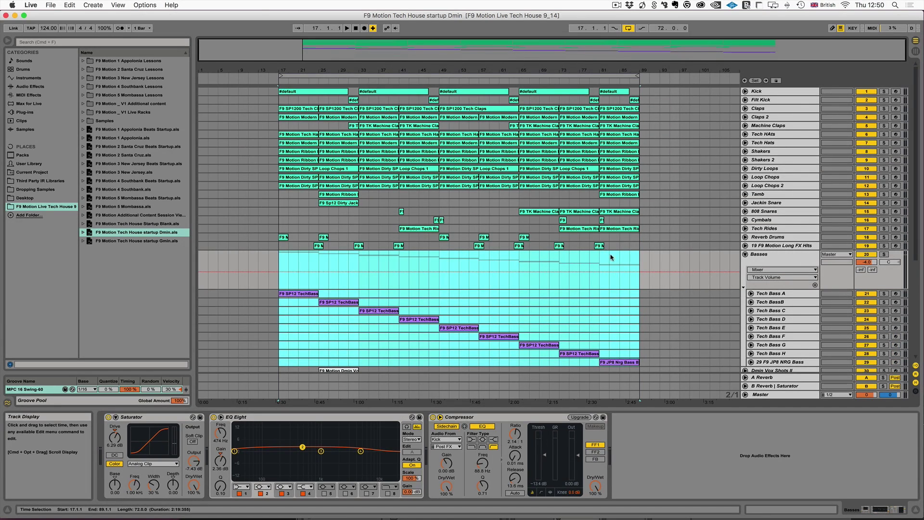
{"action": "key", "text": "Up"}
{"action": "key", "text": "Return"}
Step: Inspect the Fm Lead A track and its devices in the Startup Blank set
{"action": "scroll", "coordinate": [490, 183], "scroll_direction": "down", "scroll_amount": 3}
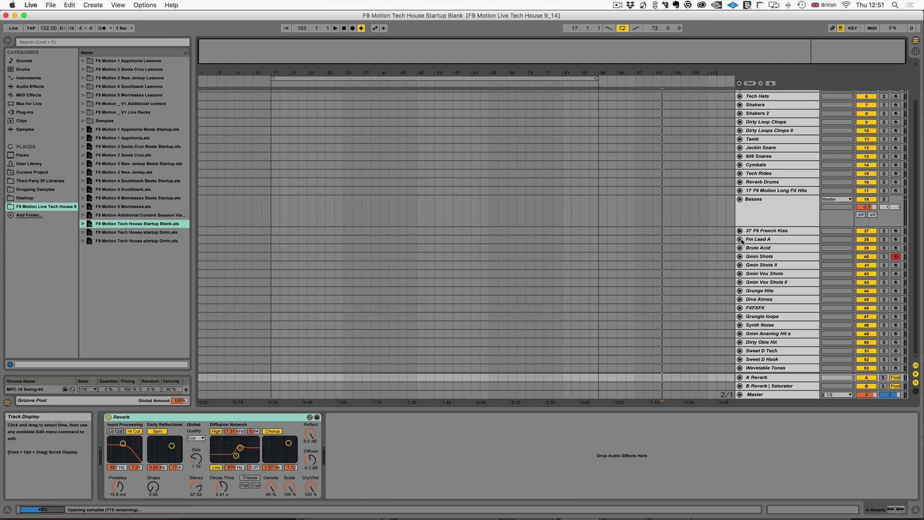
{"action": "left_click", "coordinate": [739, 240]}
{"action": "left_click", "coordinate": [743, 241]}
{"action": "scroll", "coordinate": [654, 227], "scroll_direction": "up", "scroll_amount": 3}
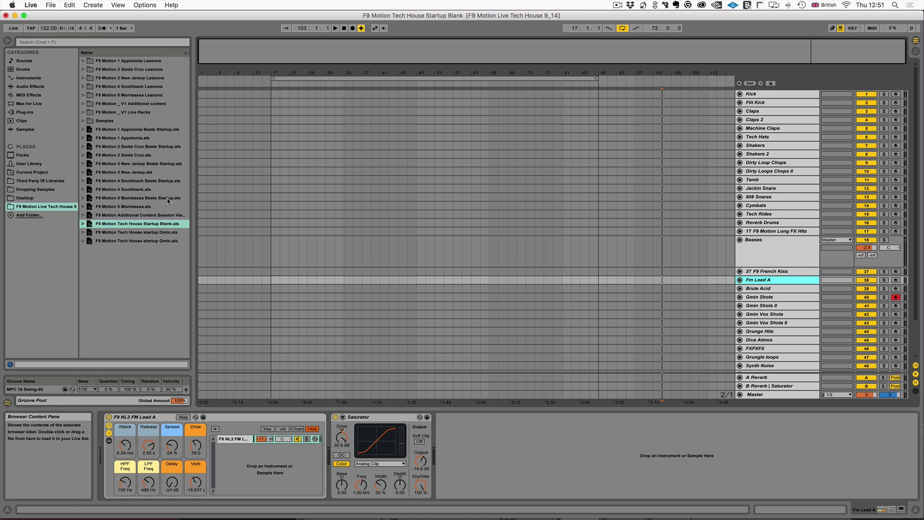
Step: Open New Jersey Beats Startup, then the Additional Content Session View set
{"action": "double_click", "coordinate": [145, 163]}
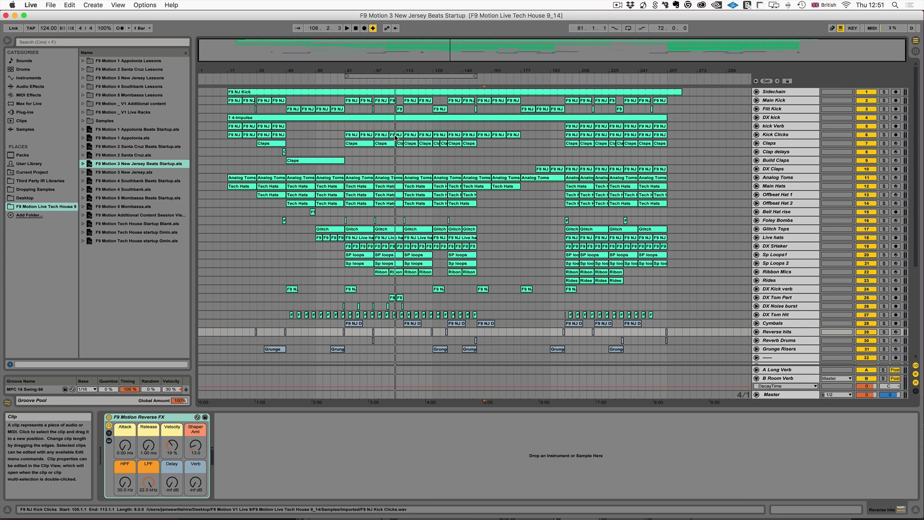
{"action": "scroll", "coordinate": [396, 138], "scroll_direction": "down", "scroll_amount": 5}
{"action": "scroll", "coordinate": [396, 138], "scroll_direction": "down", "scroll_amount": 4}
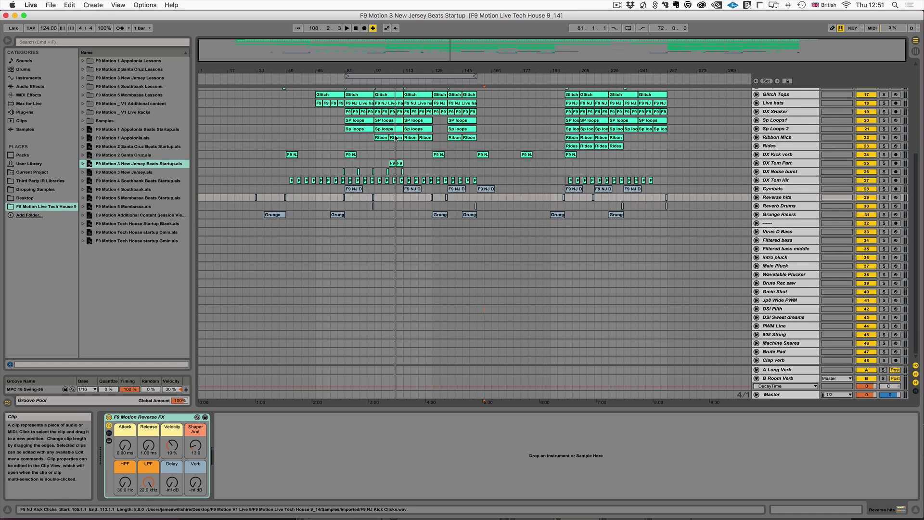
{"action": "scroll", "coordinate": [396, 139], "scroll_direction": "up", "scroll_amount": 7}
{"action": "double_click", "coordinate": [144, 215]}
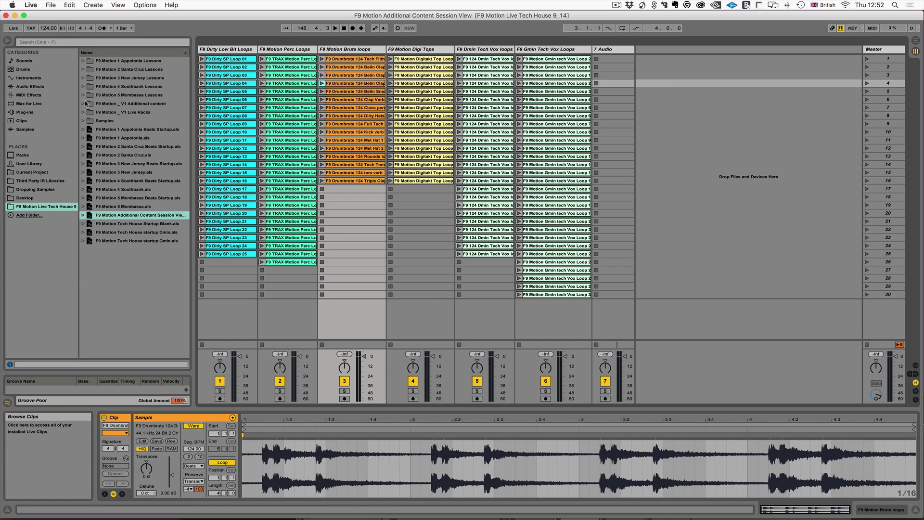
Step: Add Digitakt Top Loops 3 and 6 to Brute loops rows 22 and 26, and move Top Loop 11 later on track 3
{"action": "double_click", "coordinate": [125, 105]}
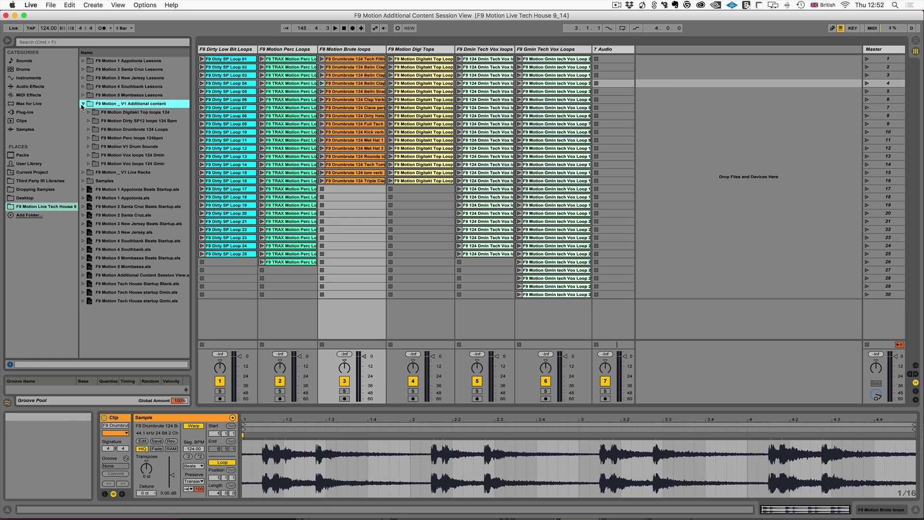
{"action": "double_click", "coordinate": [111, 114]}
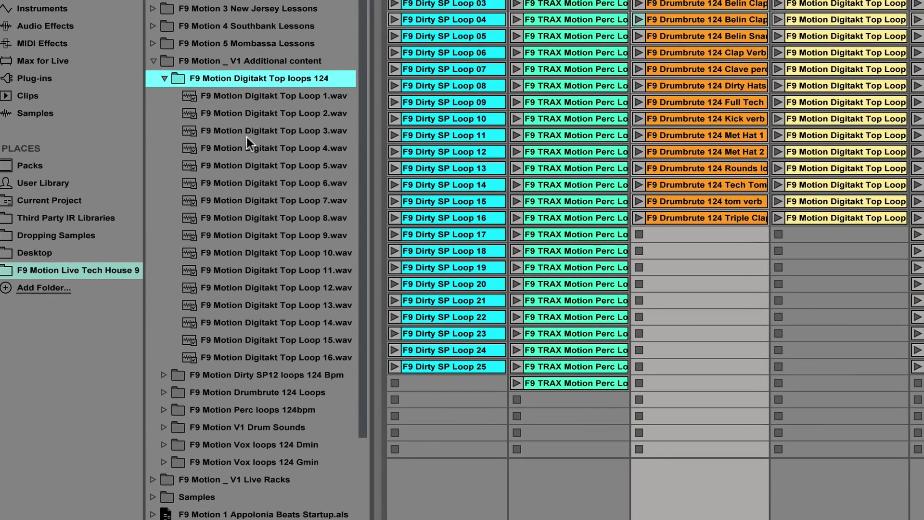
{"action": "left_click_drag", "start_coordinate": [247, 137], "coordinate": [703, 319]}
{"action": "left_click_drag", "start_coordinate": [287, 180], "coordinate": [737, 374]}
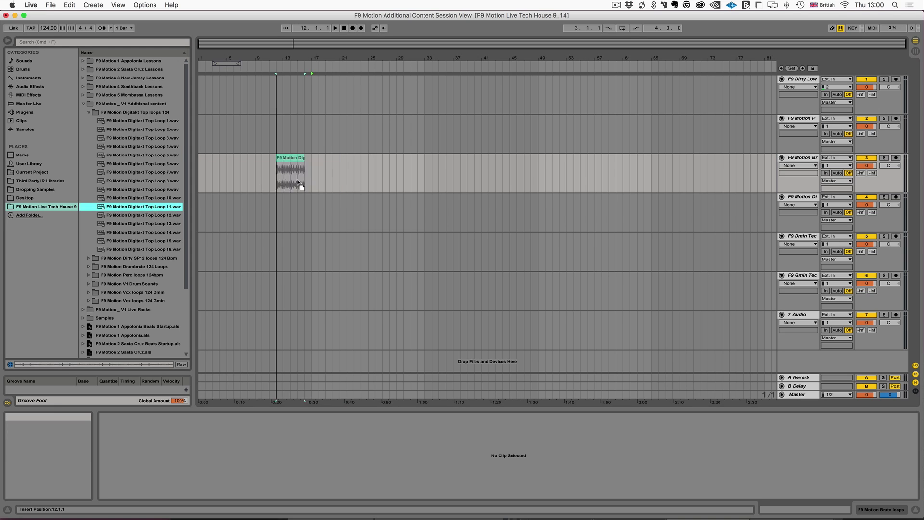
{"action": "left_click_drag", "start_coordinate": [299, 186], "coordinate": [732, 157]}
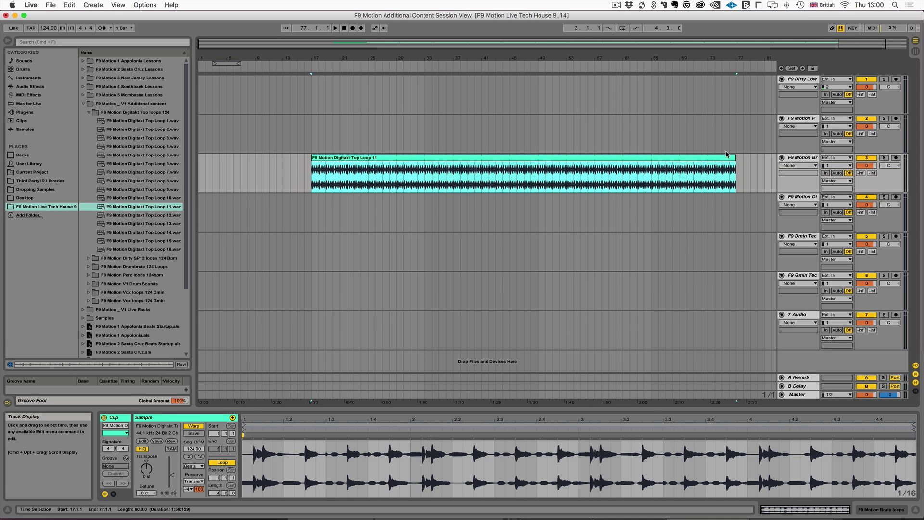